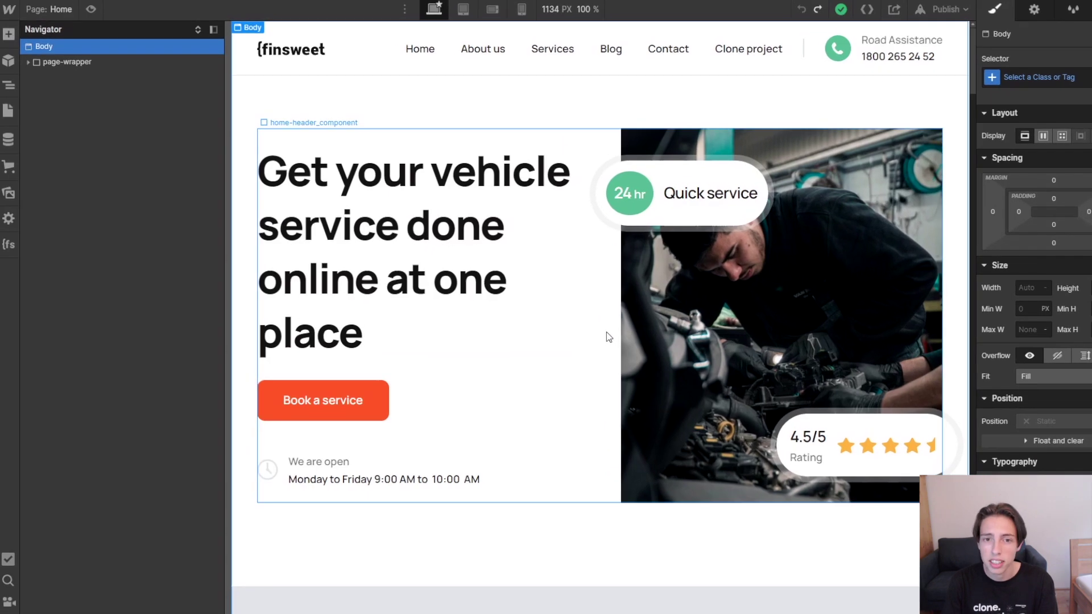
- Expand the hero header's component and its container-large wrapper in the Navigator
left_click(568, 310)
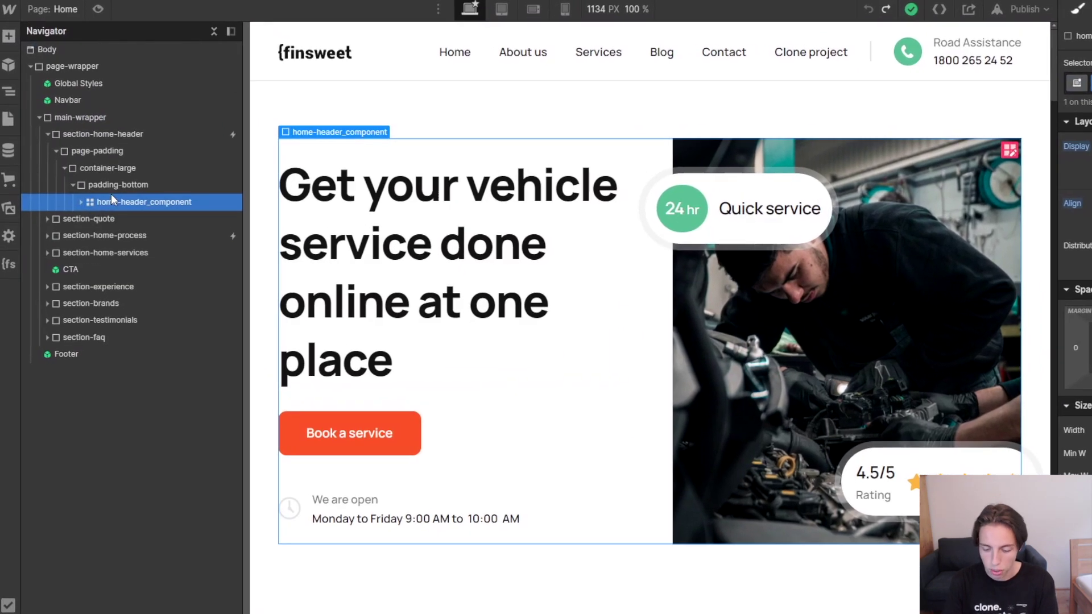
left_click(107, 168)
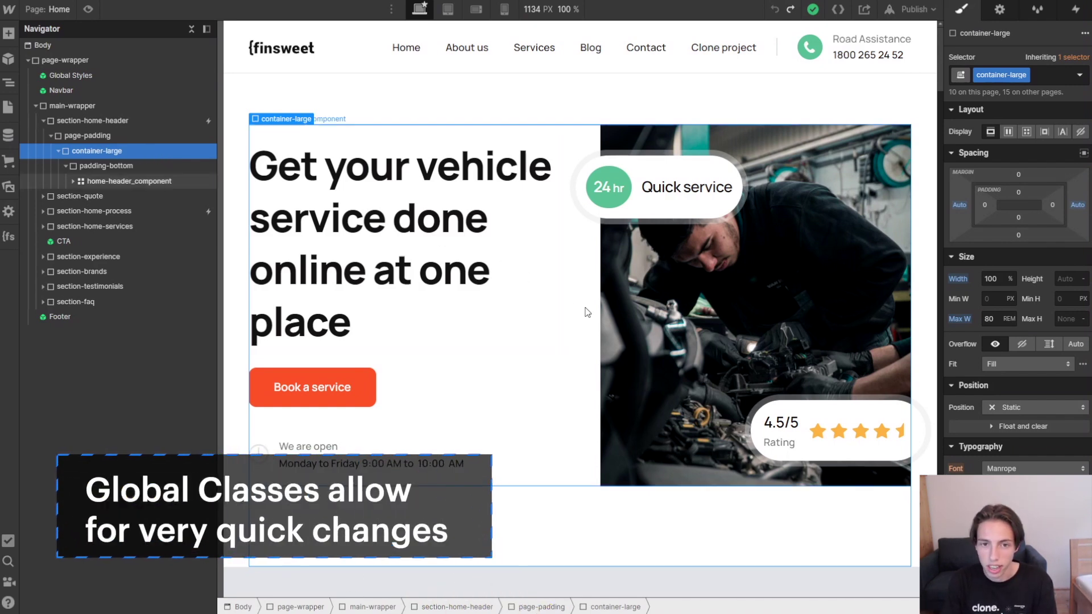
scroll(500, 361, "down", 4)
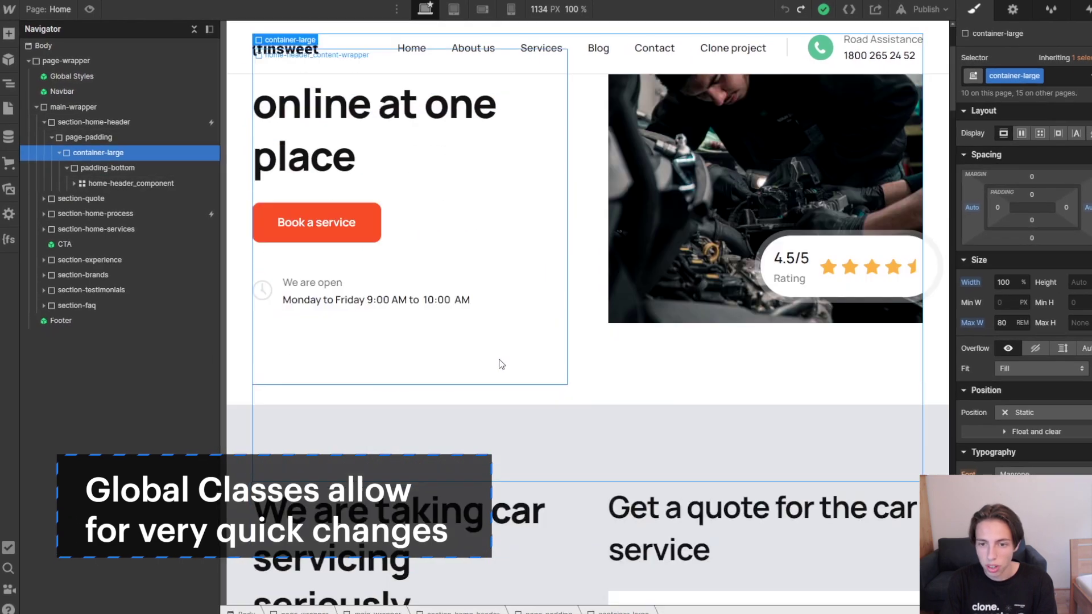
scroll(489, 359, "up", 5)
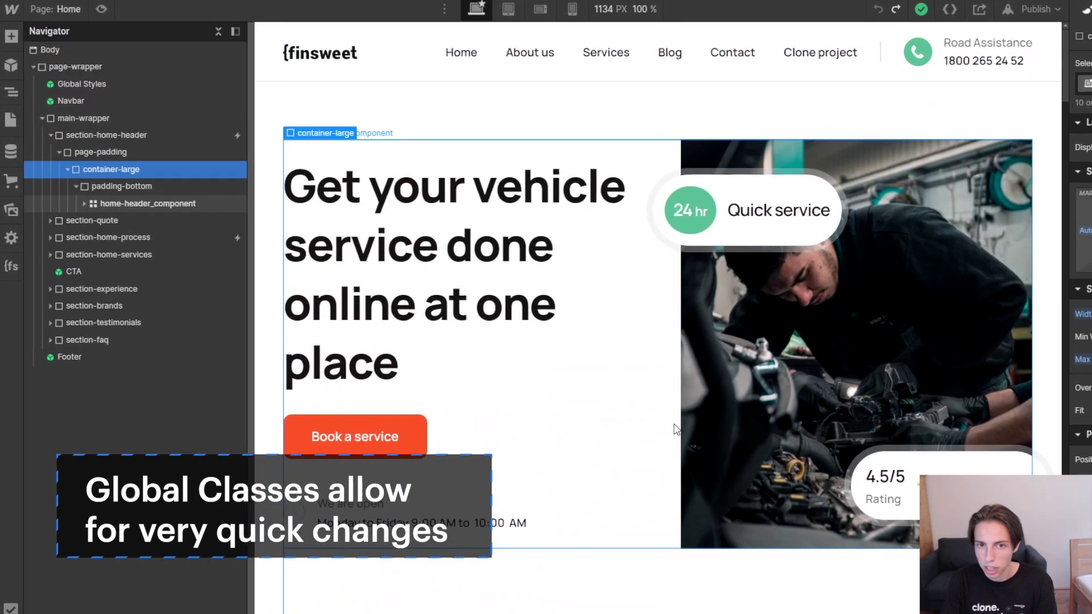
left_click(131, 194)
left_click(125, 169)
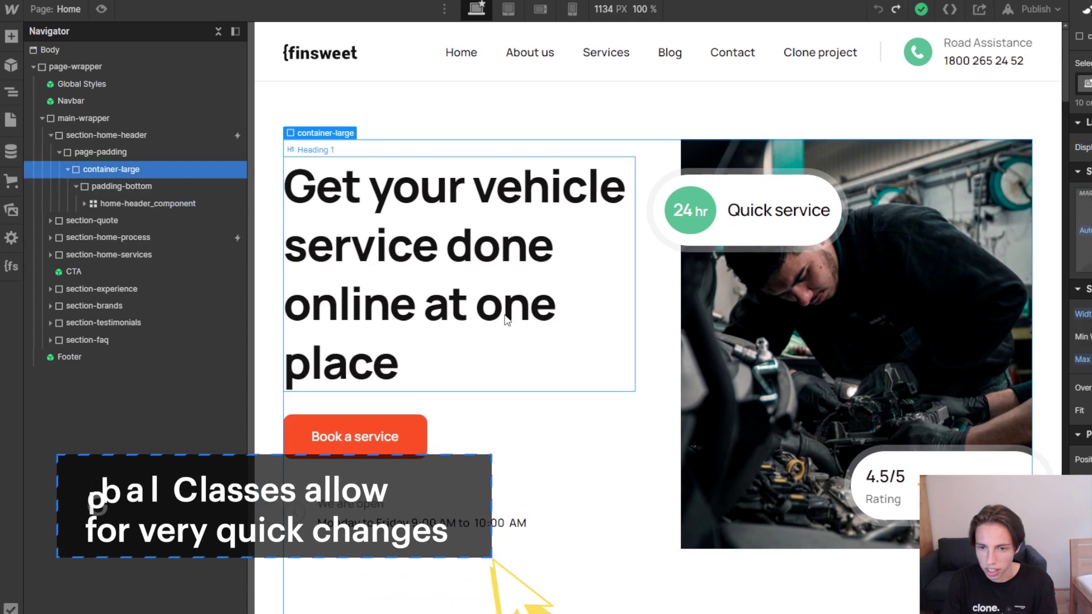
- Expand the quote and process sections down to their components and container-large wrappers
scroll(616, 383, "down", 6)
left_click(646, 439)
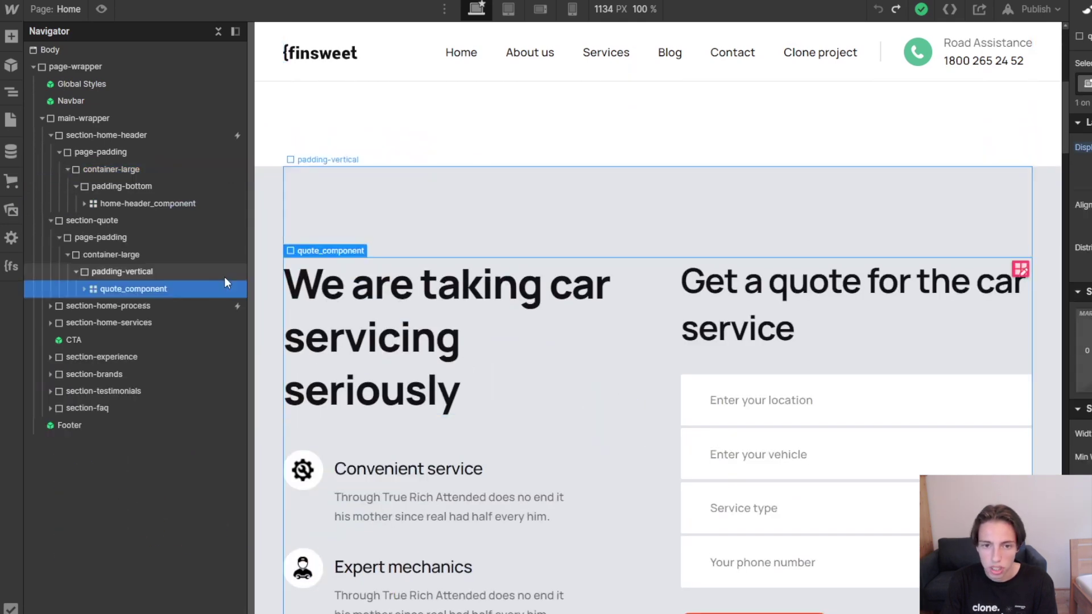
left_click(120, 251)
scroll(657, 418, "down", 8)
scroll(657, 419, "down", 5)
left_click(654, 385)
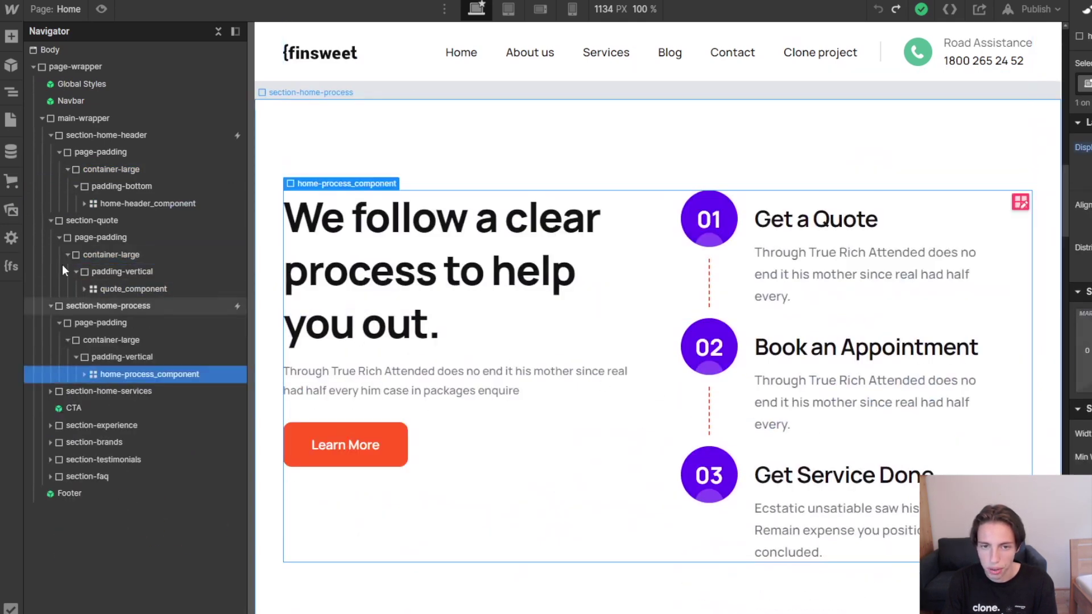
left_click(136, 343)
scroll(575, 427, "up", 18)
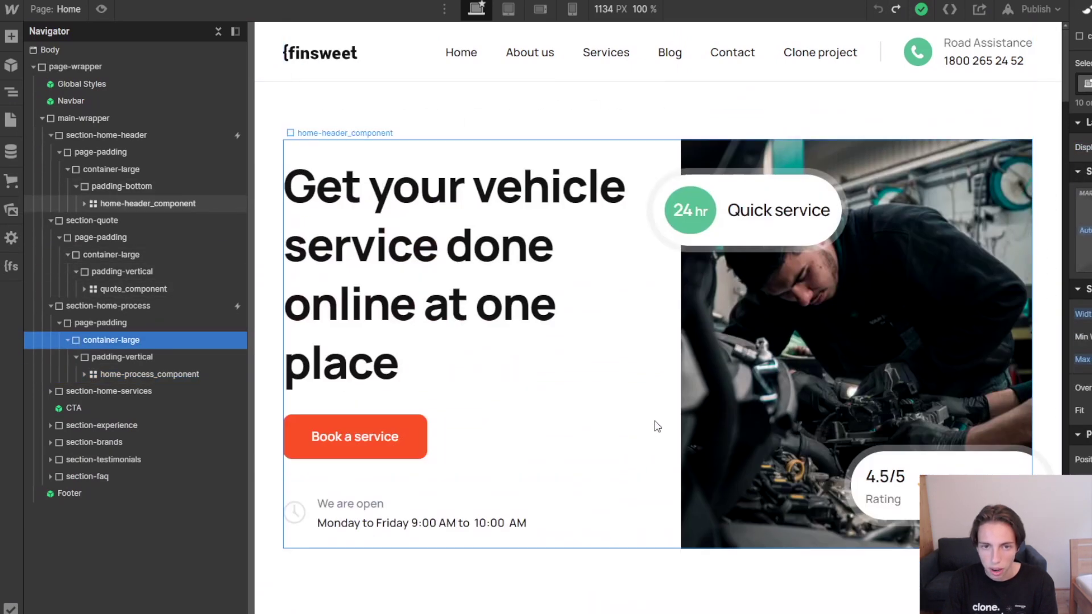
- Set the container-large class's maximum width to 60 rem
left_click(657, 427)
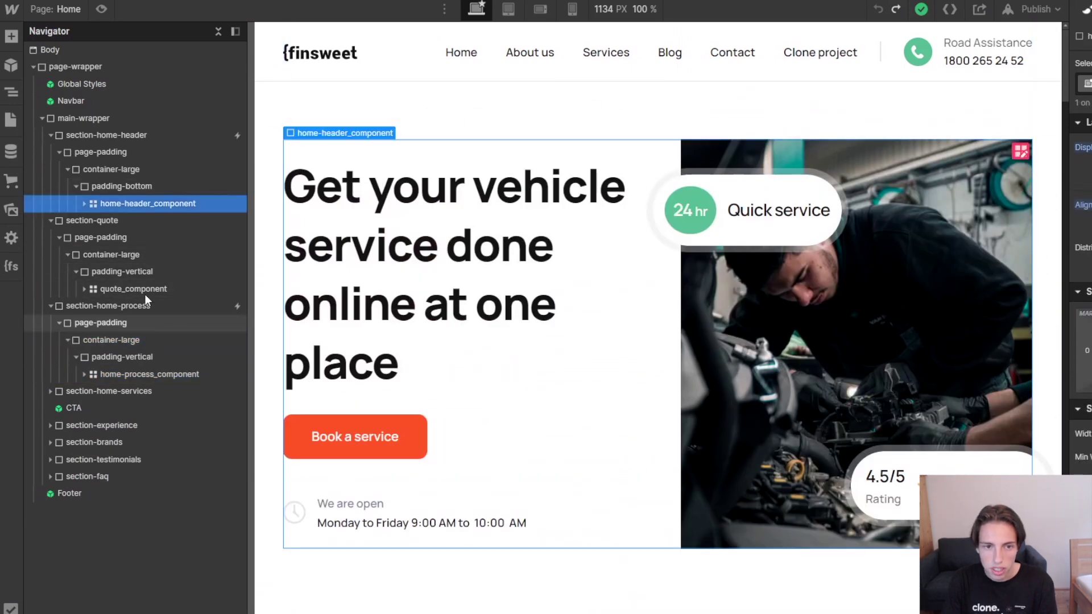
left_click(111, 169)
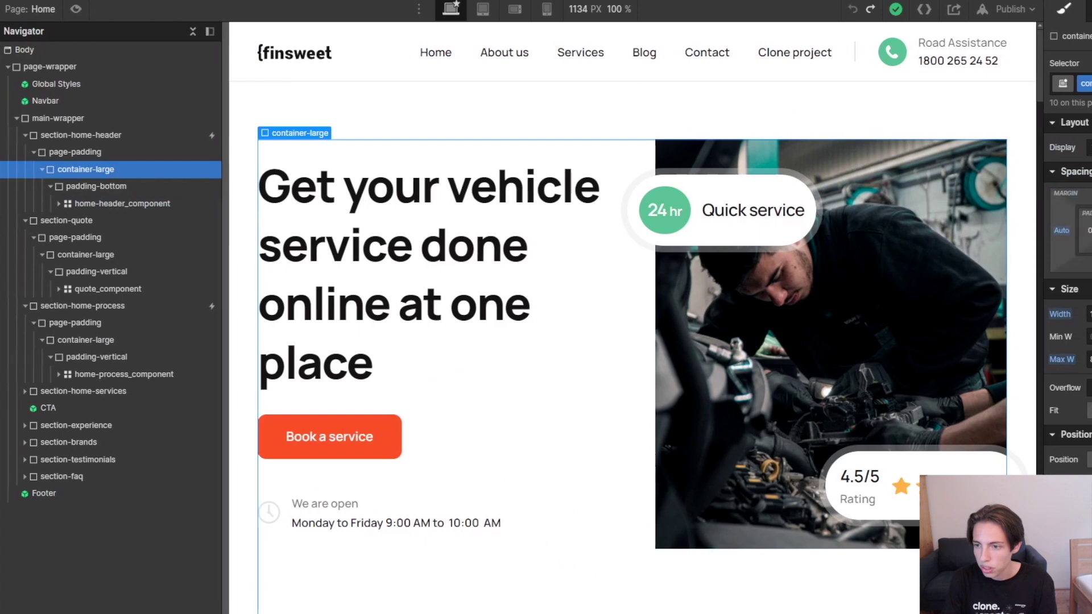
left_click(1090, 359)
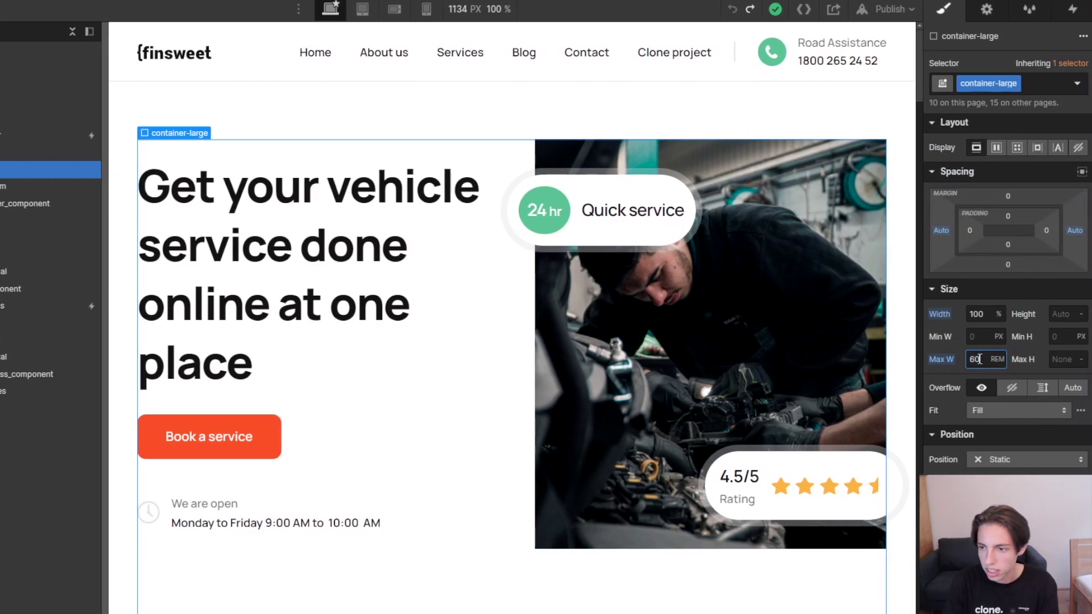
key("Return")
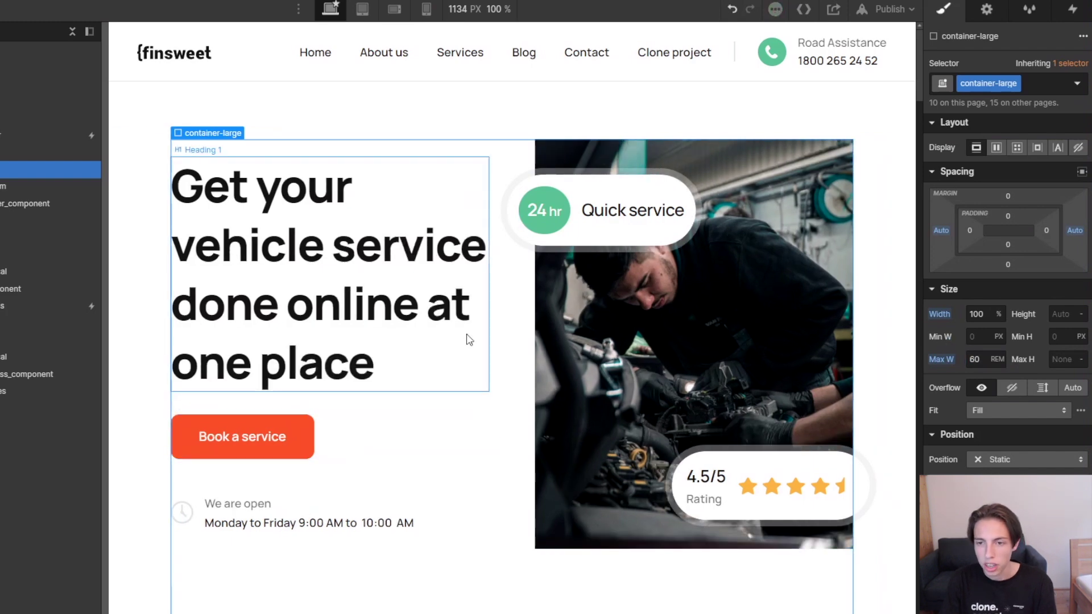
- Check the quote, process and hero sections' containers and wrappers at the new width
scroll(416, 272, "down", 5)
scroll(416, 271, "up", 5)
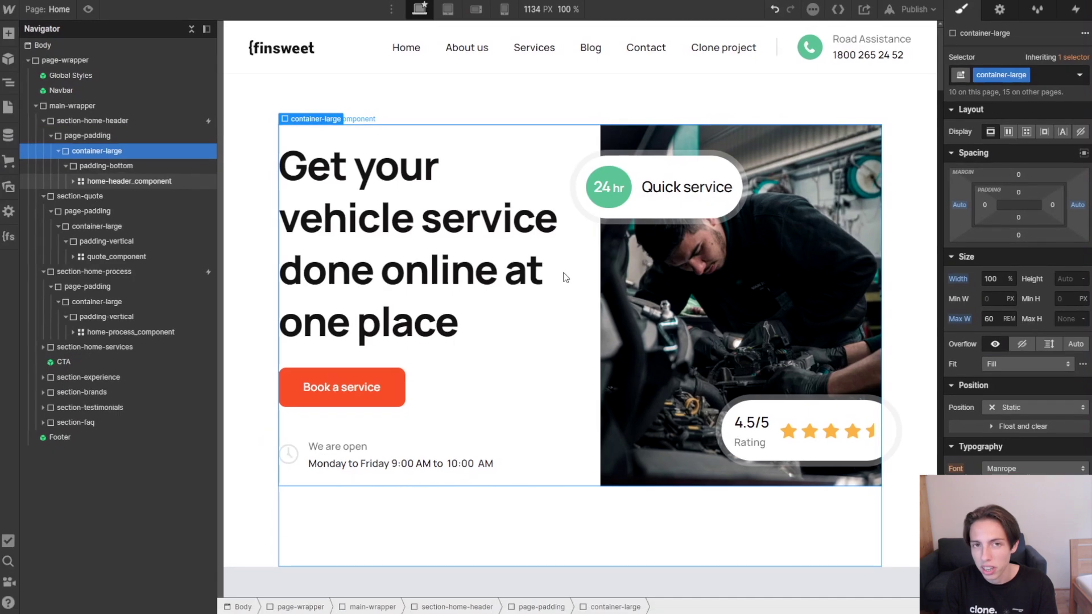
scroll(565, 277, "down", 10)
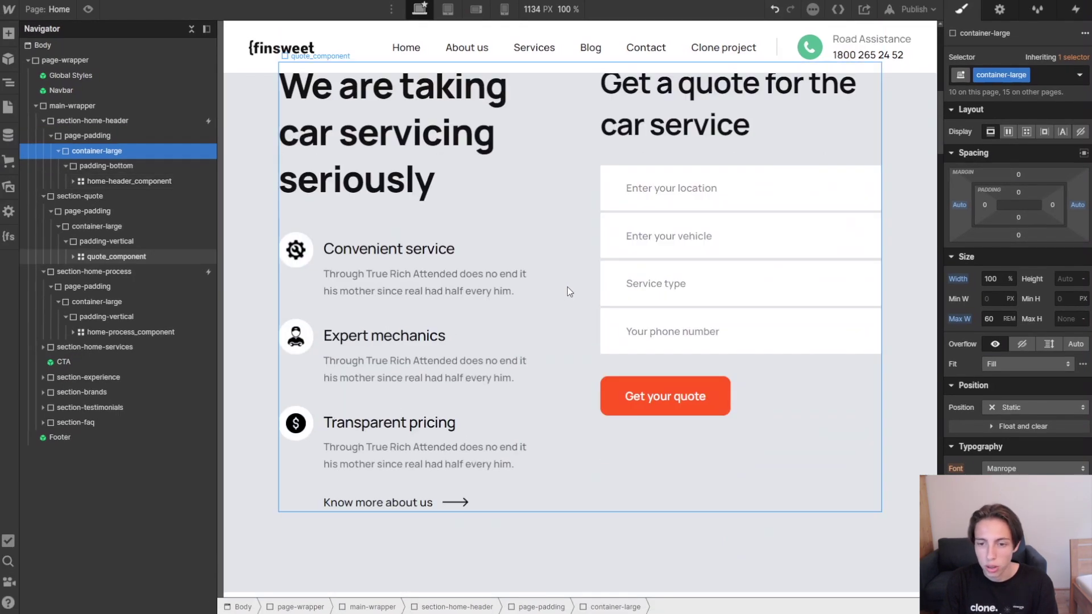
left_click(568, 291)
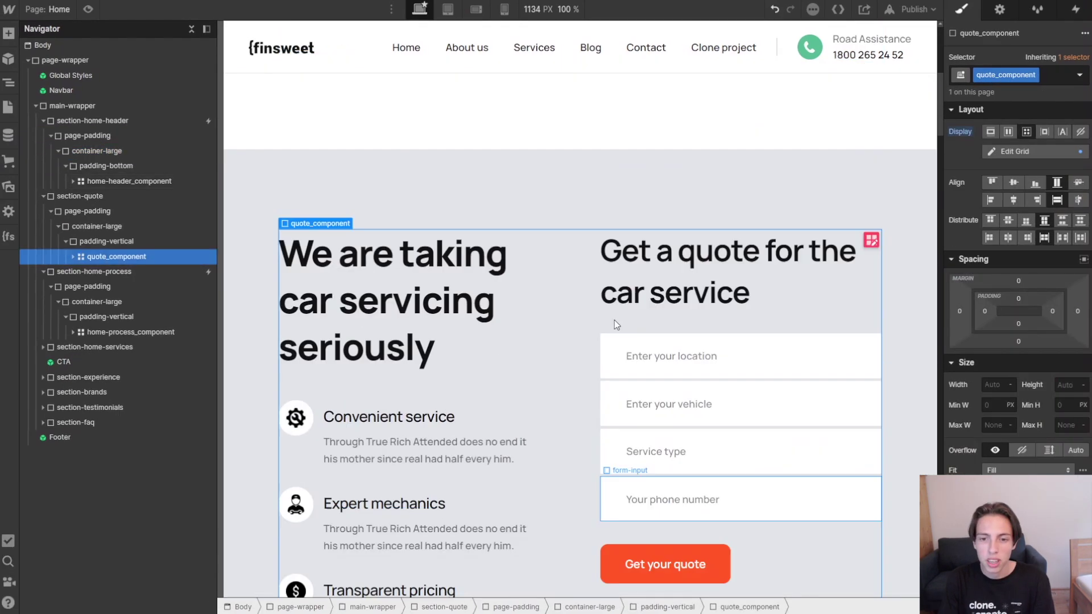
left_click(125, 229)
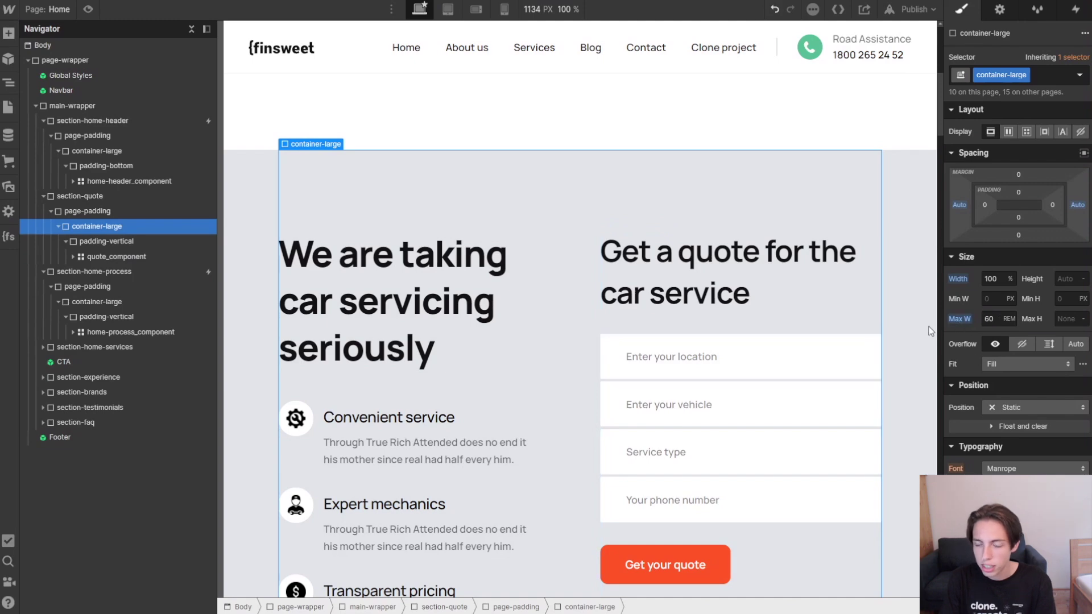
scroll(580, 351, "down", 13)
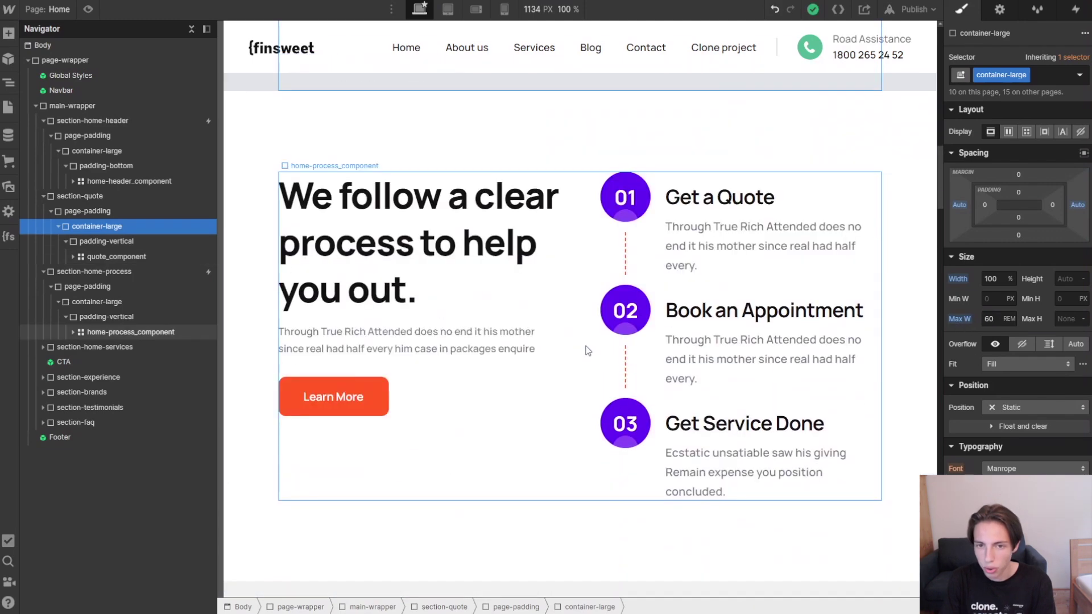
left_click(588, 351)
scroll(588, 351, "down", 5)
scroll(529, 364, "up", 10)
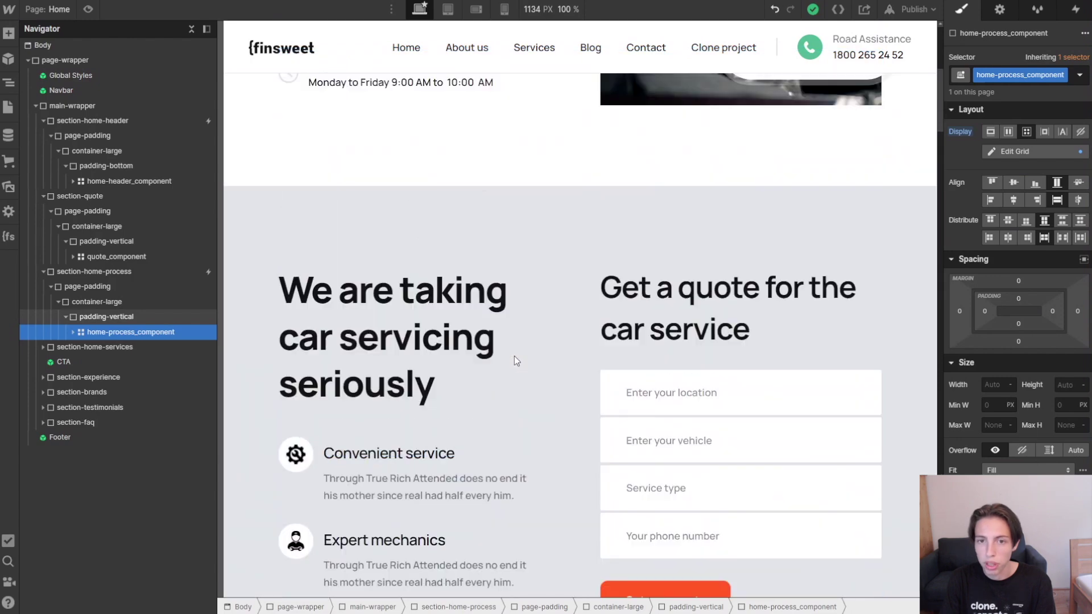
scroll(514, 358, "up", 7)
left_click(555, 359)
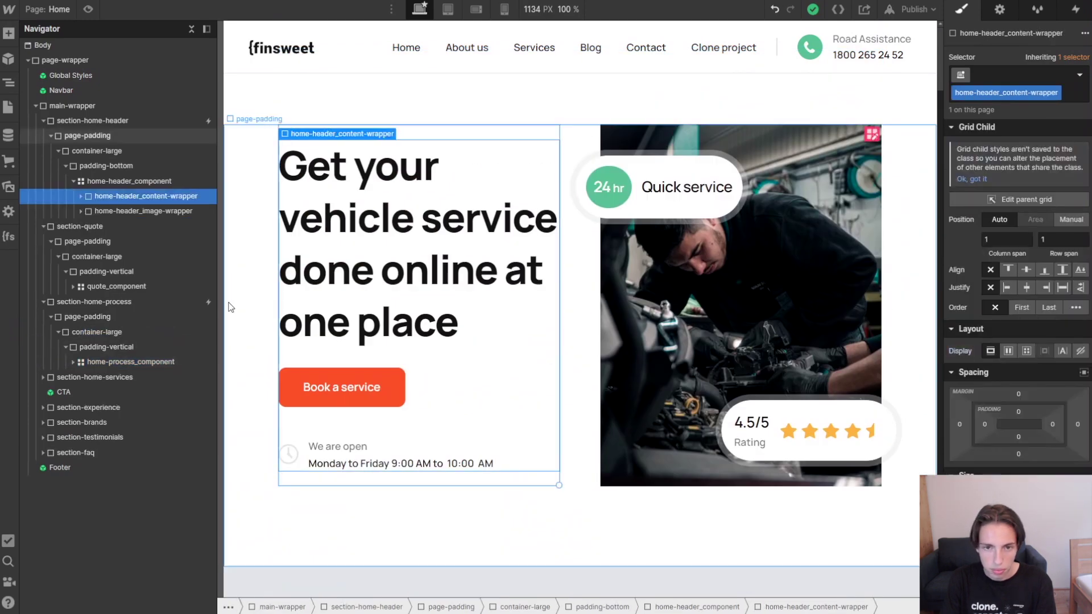
left_click(83, 167)
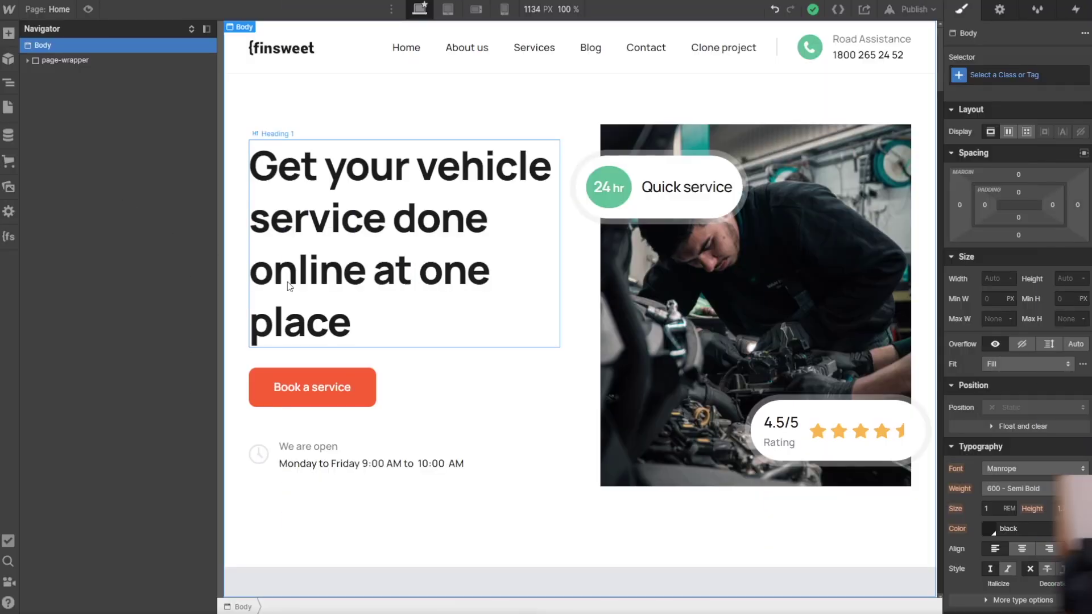
scroll(287, 282, "down", 4)
scroll(288, 283, "down", 5)
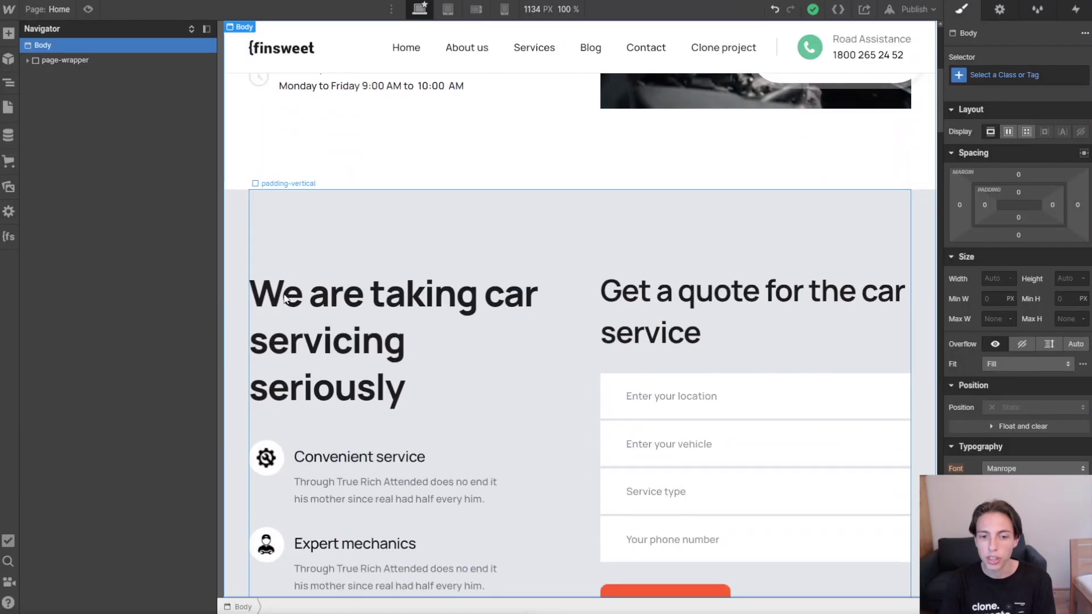
left_click(265, 299)
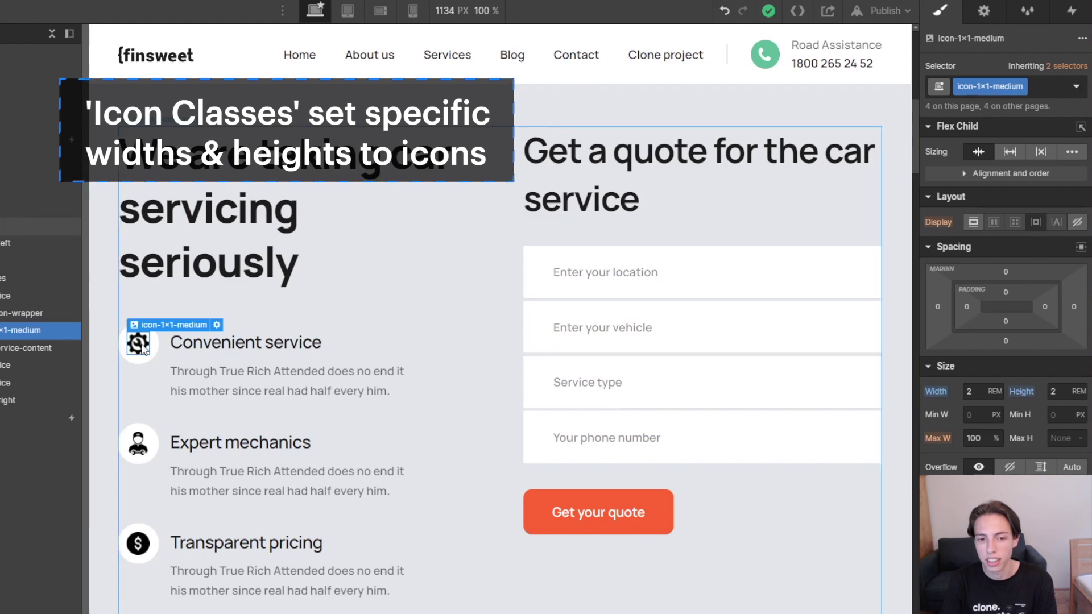
left_click(136, 447)
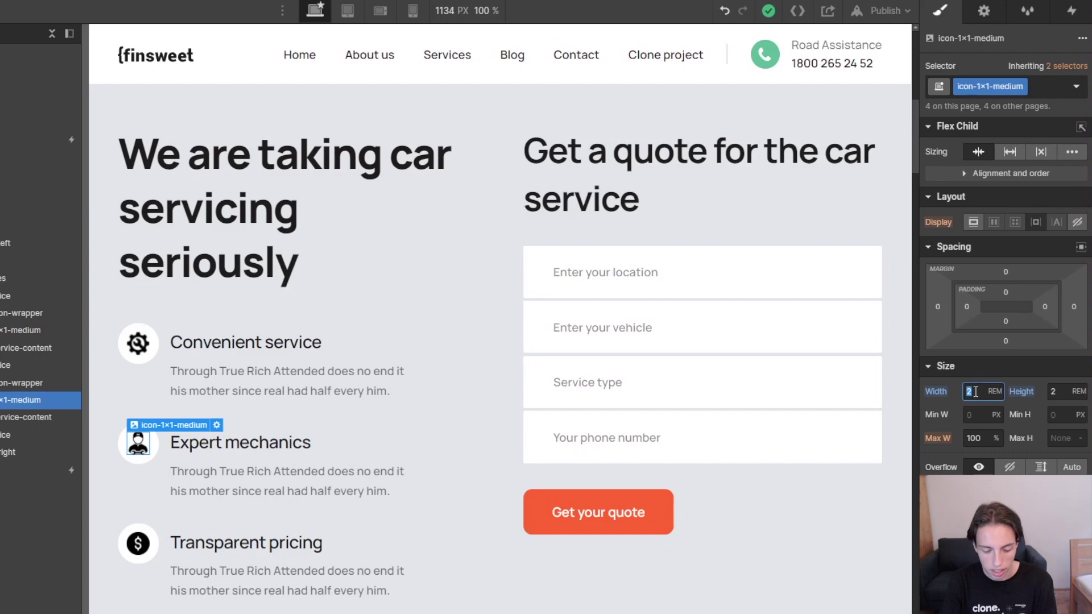
left_click(1073, 394)
left_click(1057, 394)
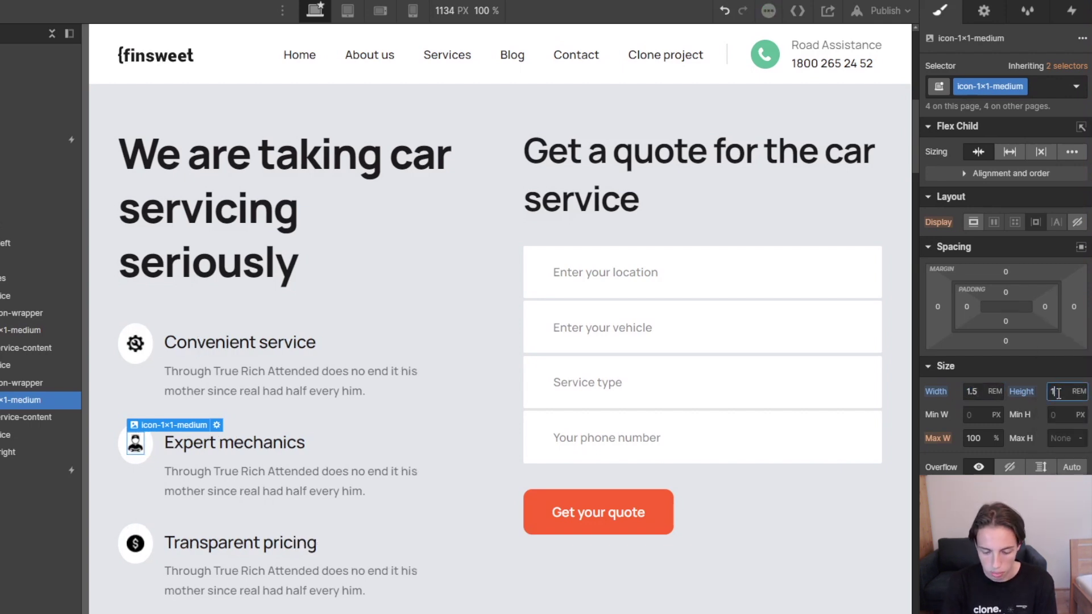
key("Return")
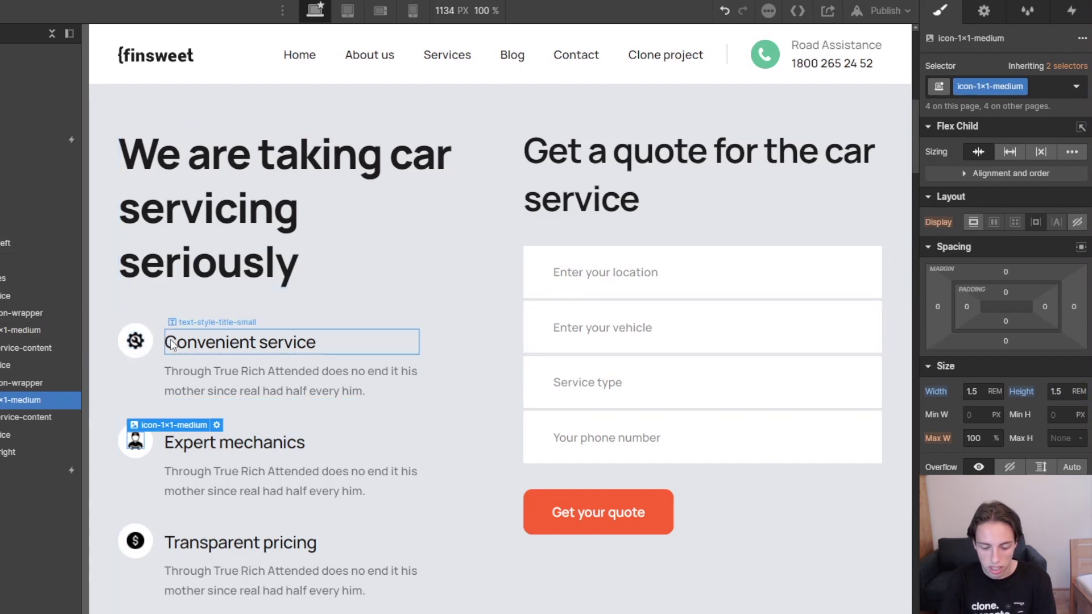
key("ctrl+z")
key("ctrl+z")
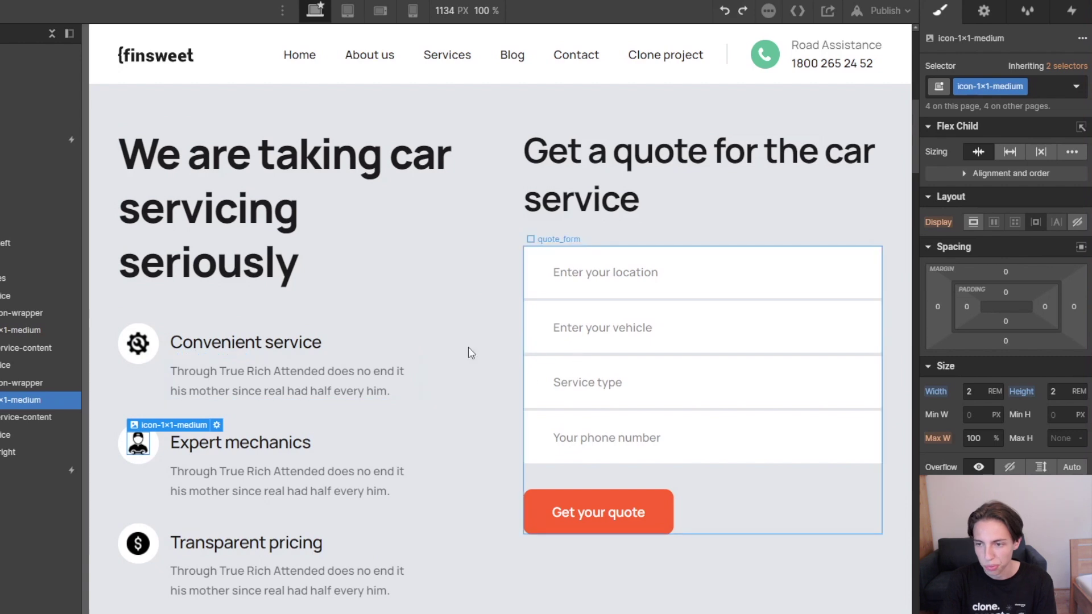
left_click(142, 353)
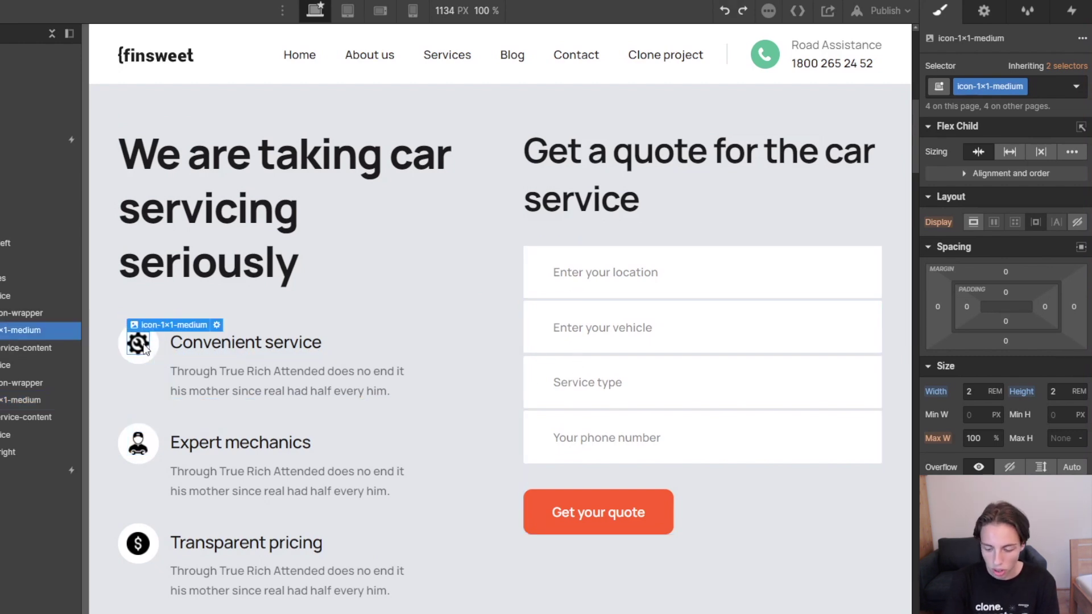
- Swap the gear icon's icon-1x1-medium class for icon-1x1-small
key("ctrl+Return")
key("BackSpace")
type("ico")
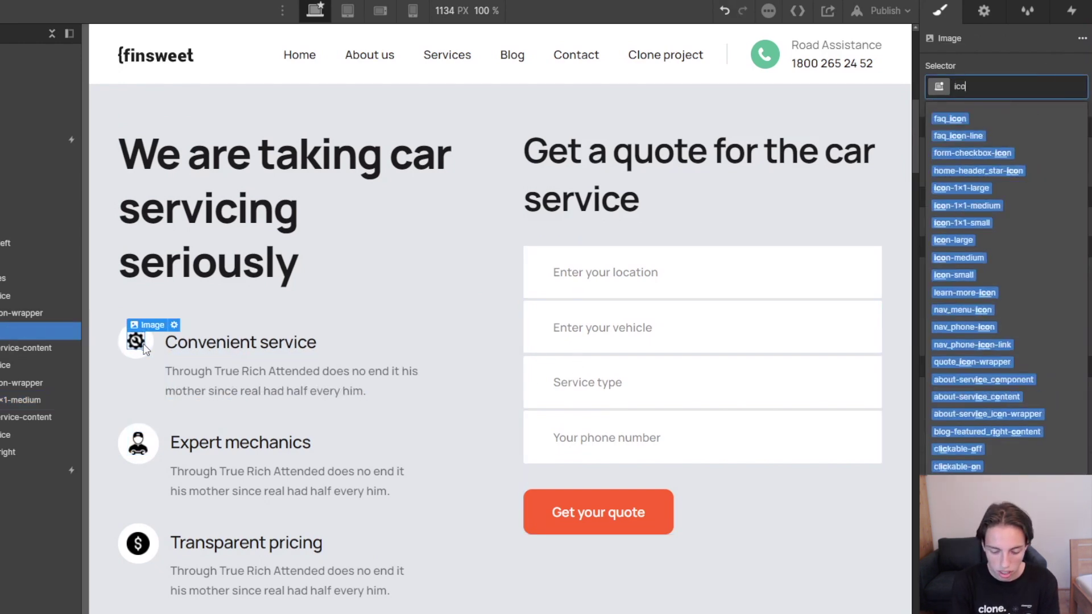
type("n1x1sma")
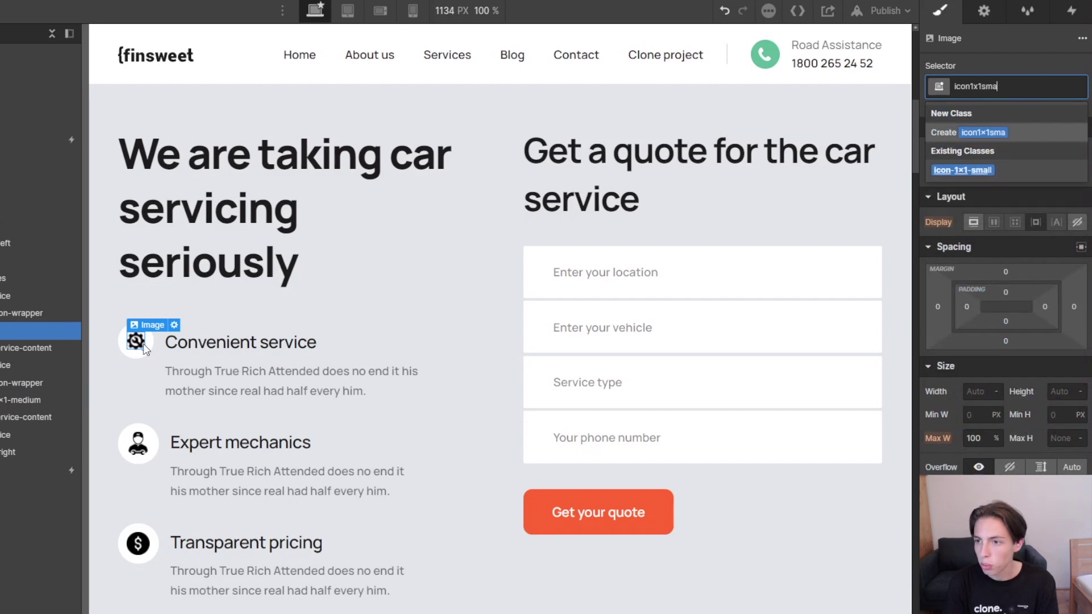
key("Return")
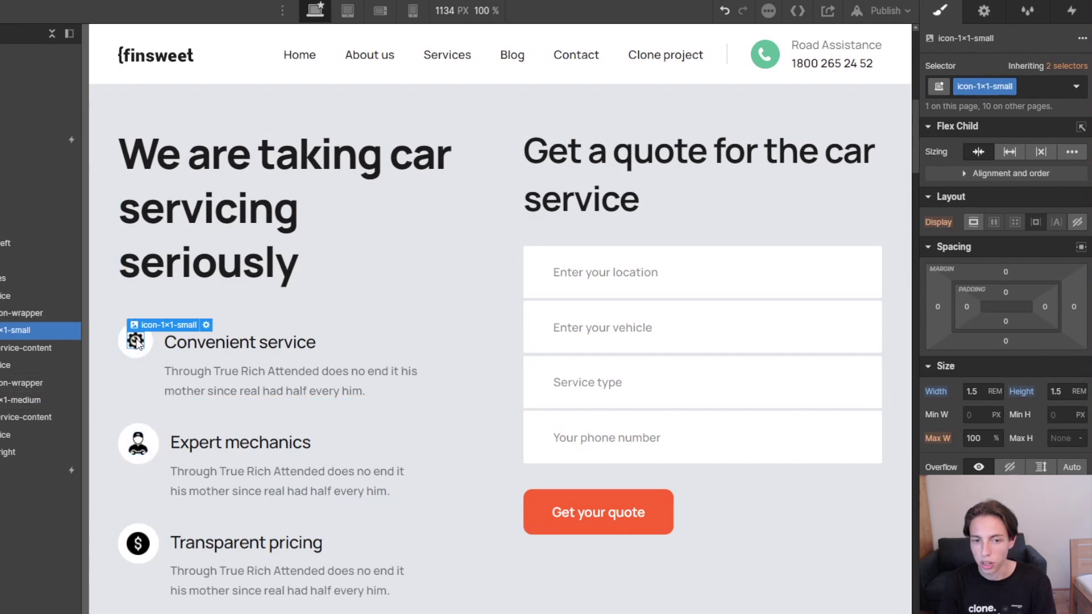
left_click(137, 444)
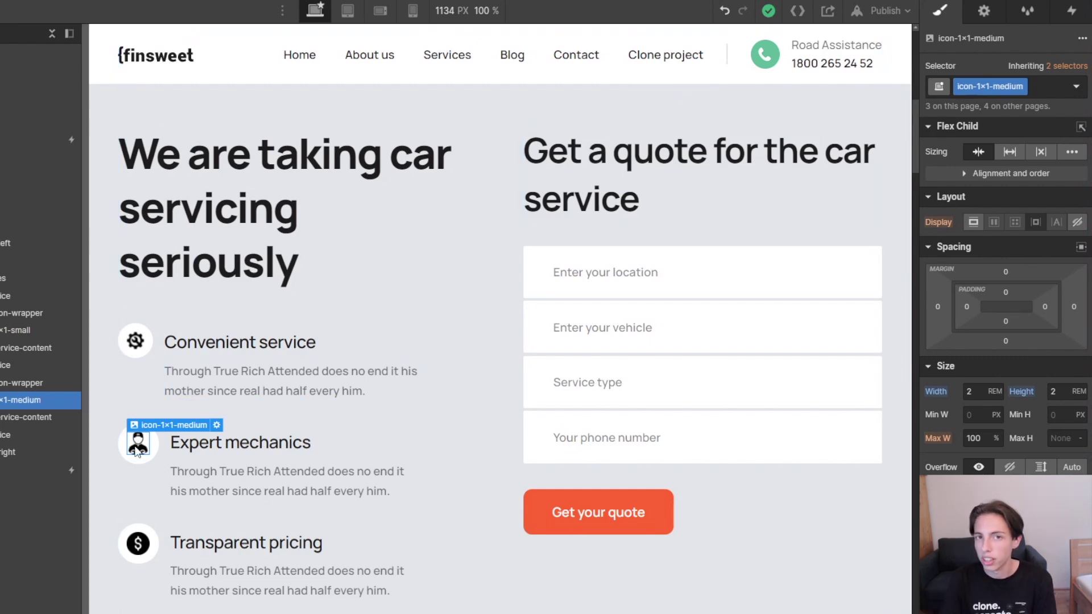
- At the mobile landscape breakpoint, set icon-1x1-medium width and height to 1.5 rem
key("shift+3")
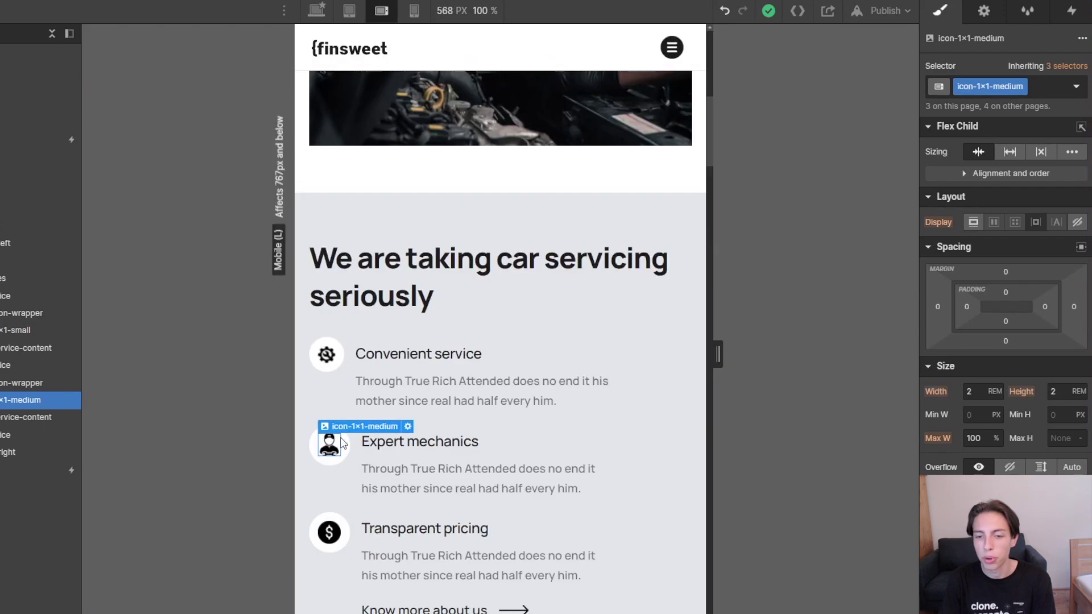
left_click(974, 394)
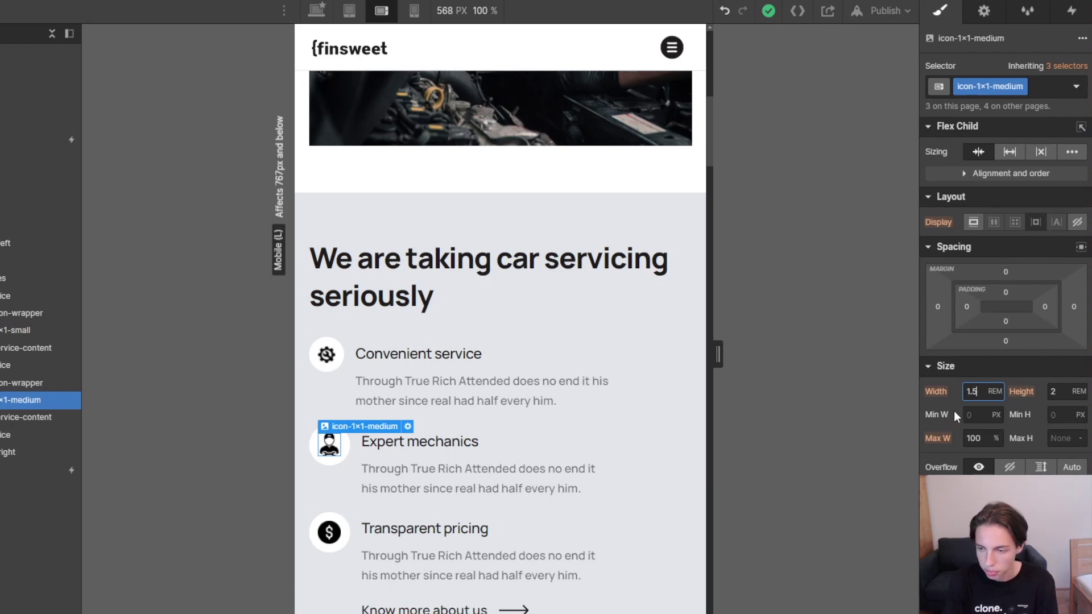
type("1.5")
key("Return")
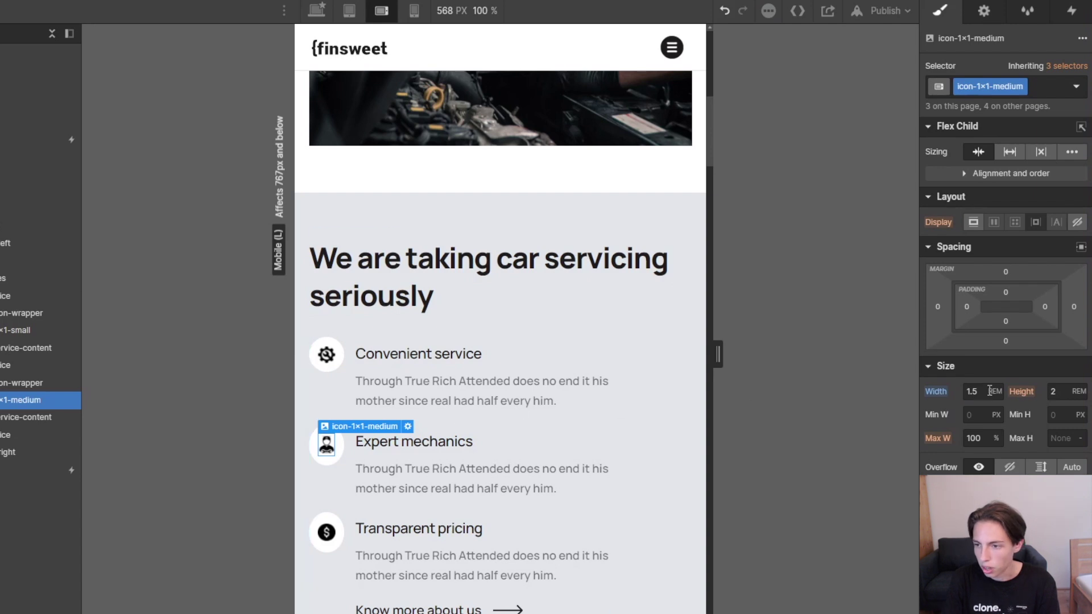
left_click(1061, 392)
type("1.5")
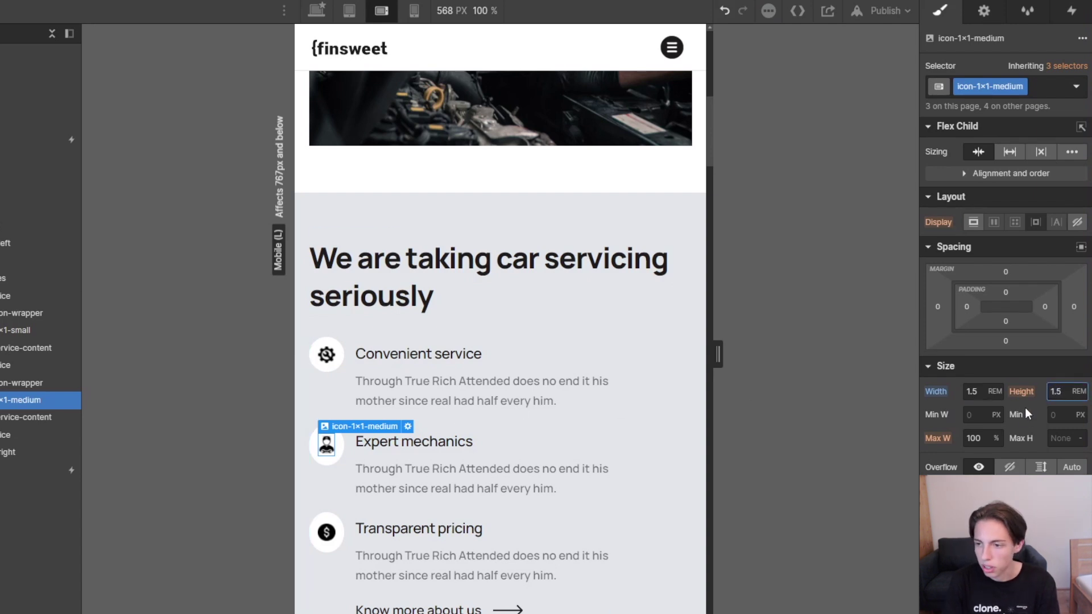
key("Return")
- Set the Convenient service icon's icon-1x1-small class to 1 rem wide and high
left_click(326, 354)
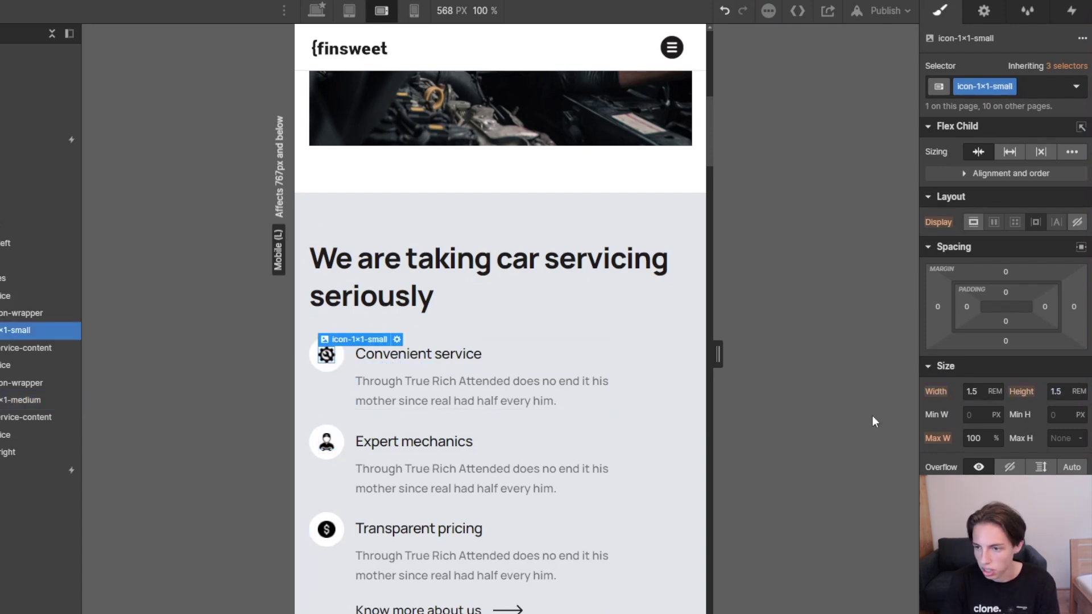
left_click(971, 391)
type("1")
key("Tab")
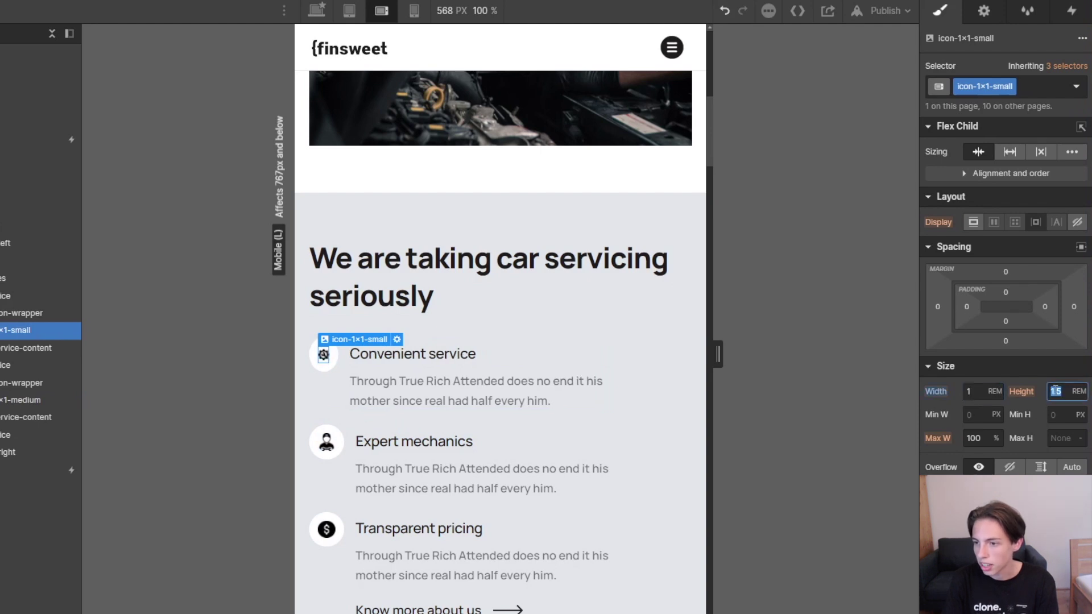
type("1")
key("Return")
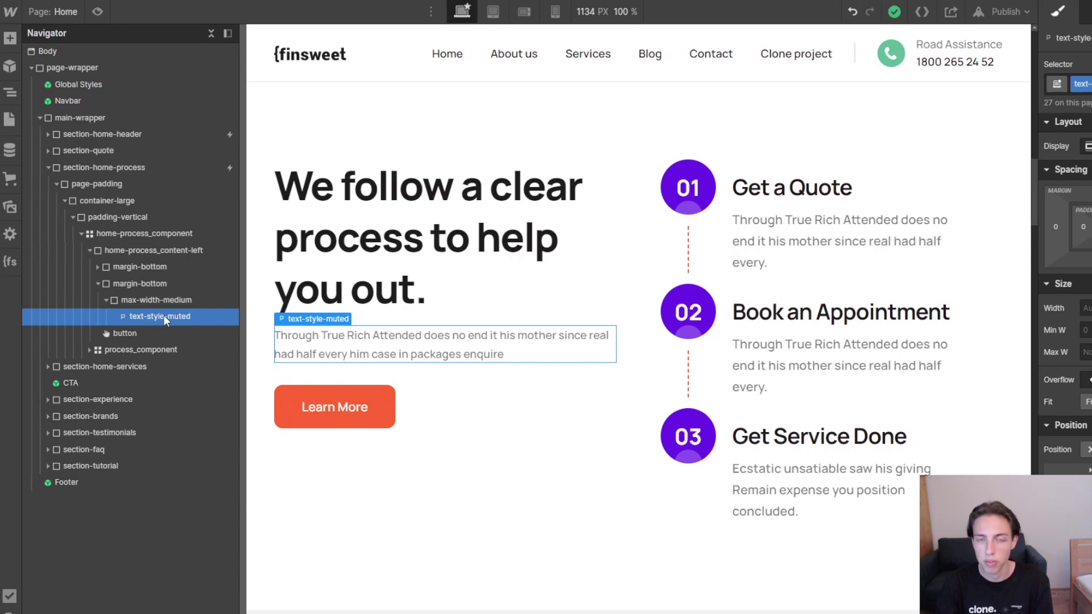
- Add the show-mobile-landscape combo class to the process paragraph's text-style-muted class
key("ctrl+Return")
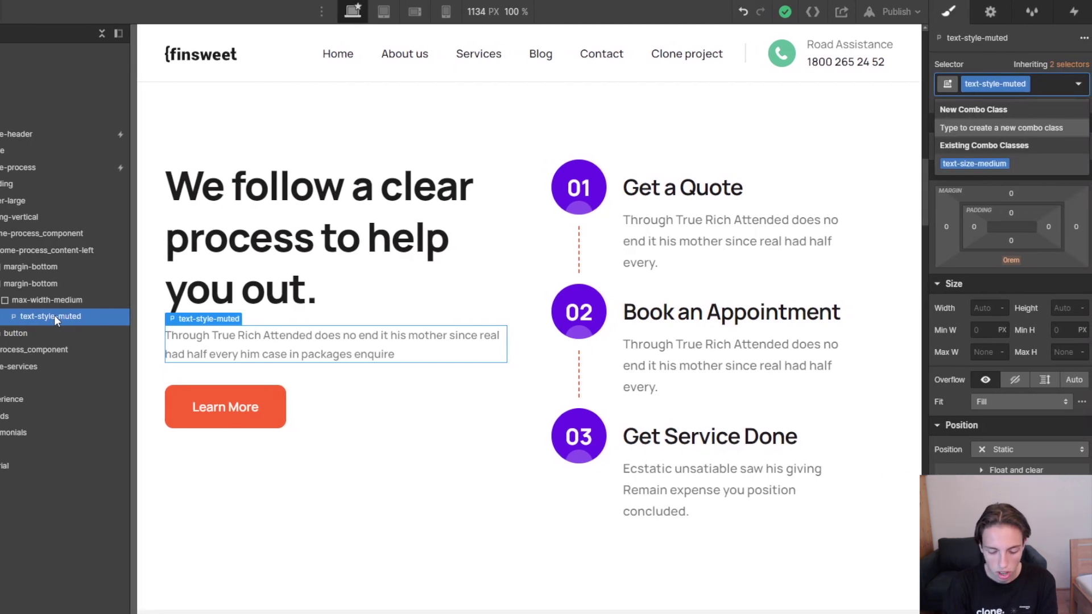
type("show-la")
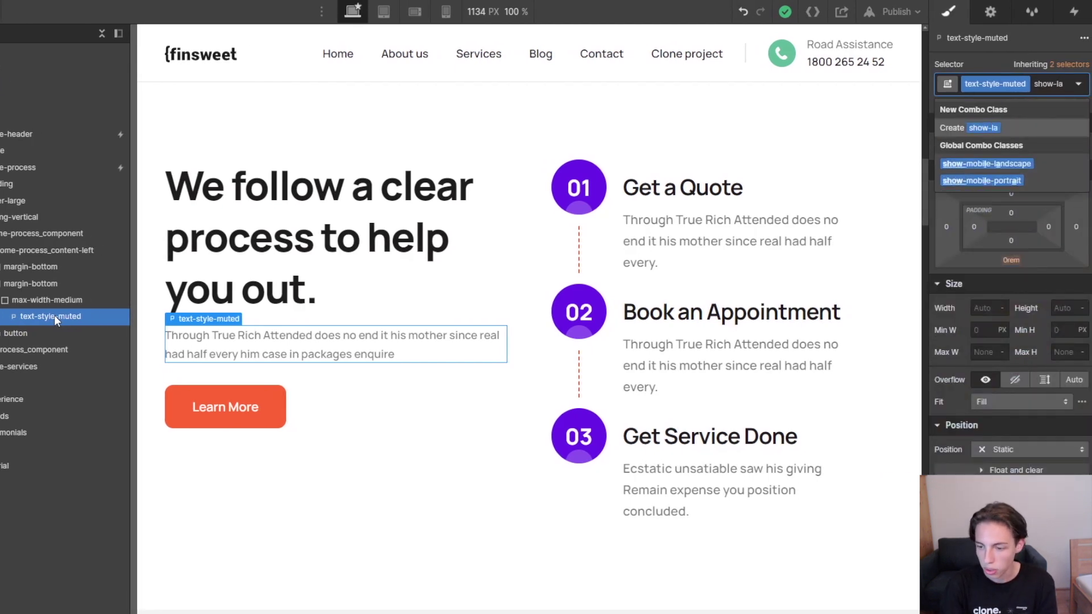
key("Down")
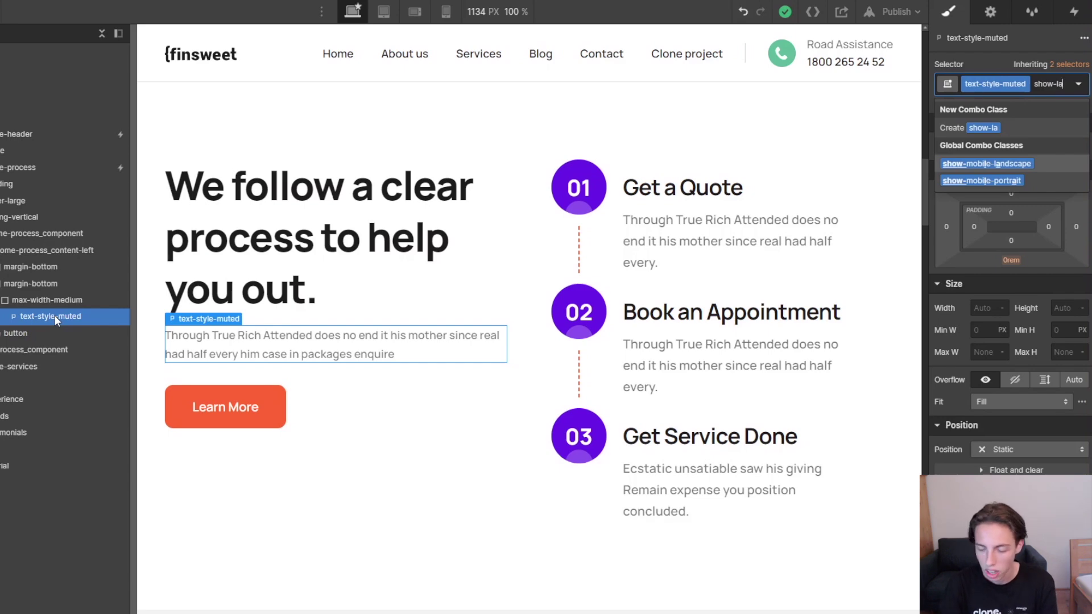
key("Return")
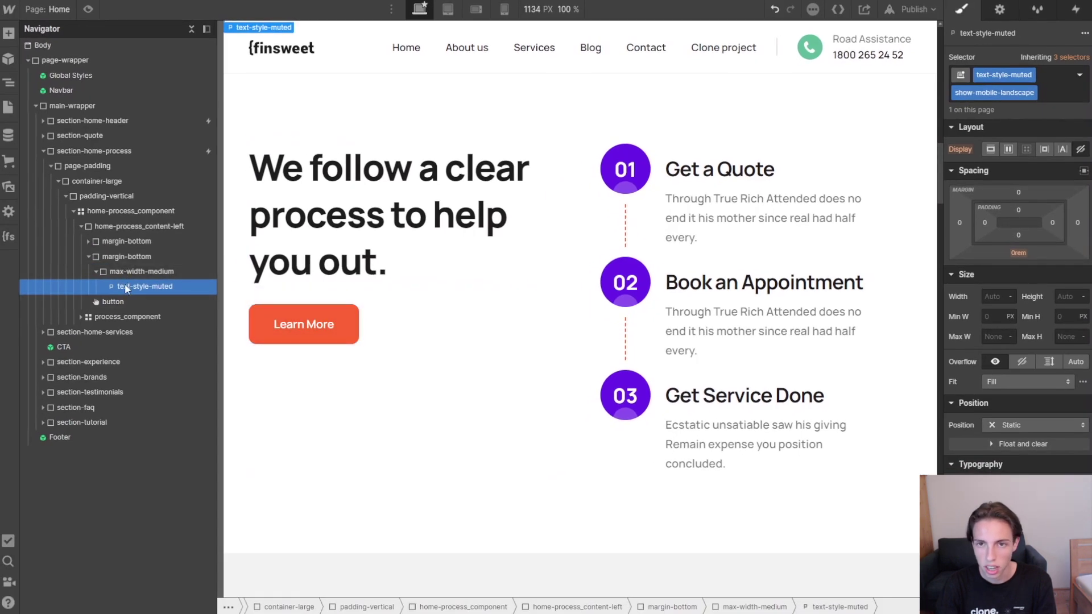
- Preview the paragraph at tablet and mobile landscape sizes, then return to desktop
key("shift+2")
scroll(581, 359, "down", 2)
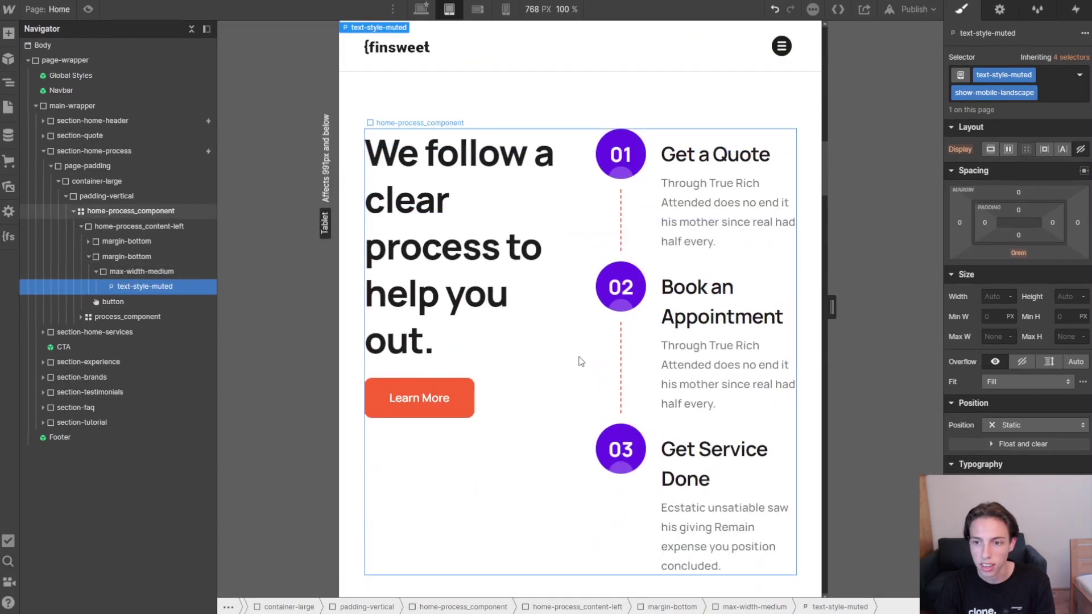
key("shift+3")
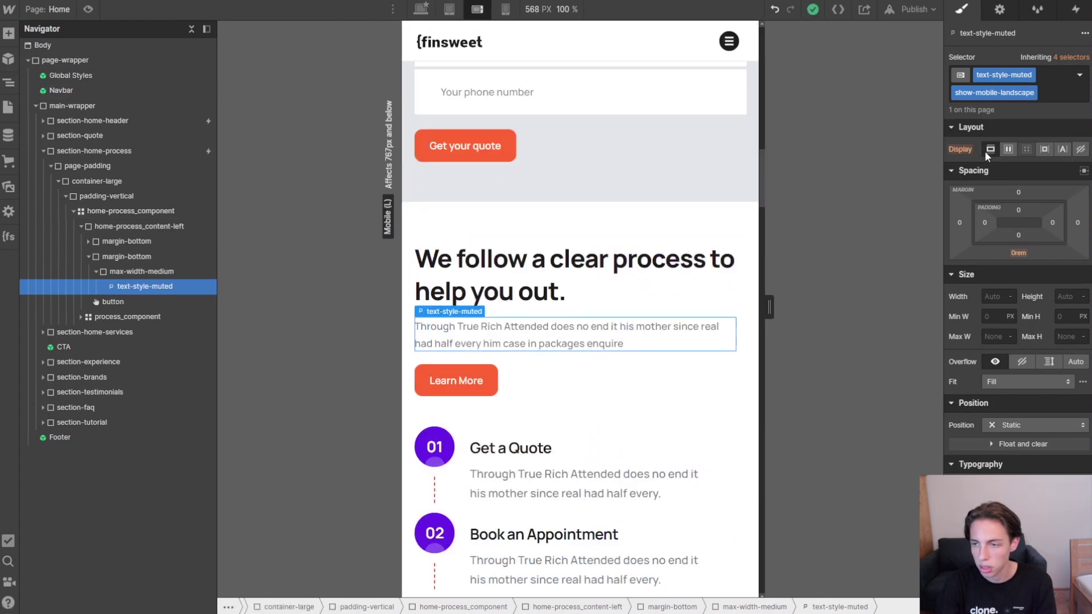
left_click(967, 149)
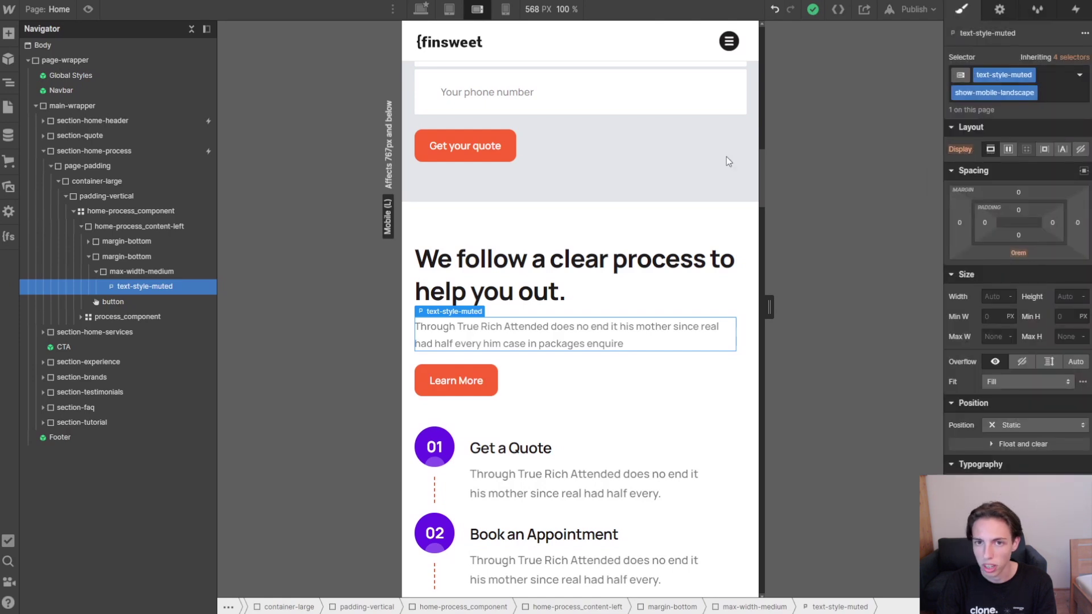
key("shift+1")
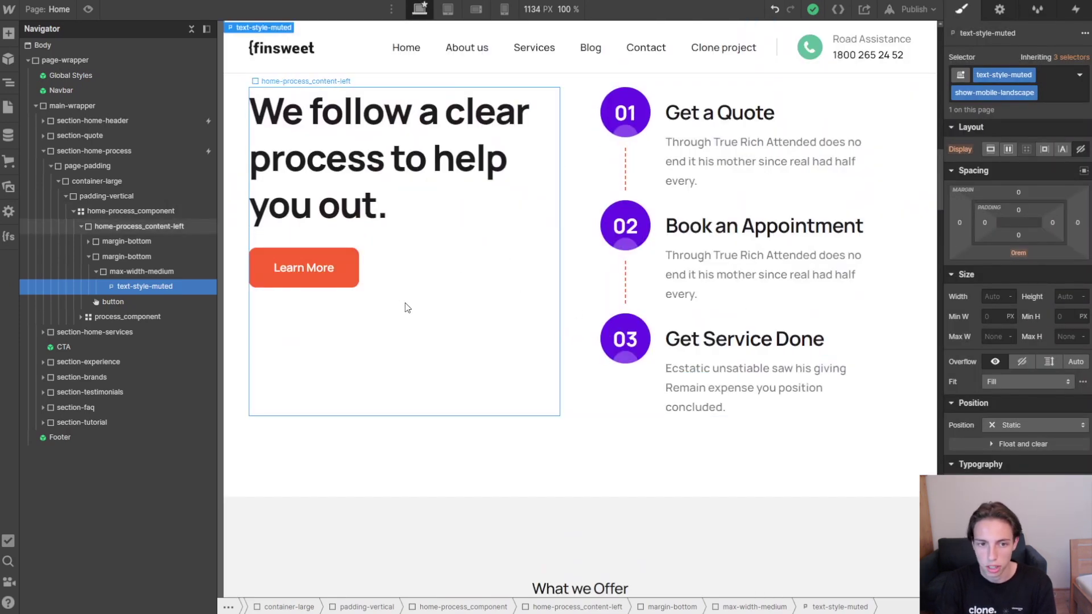
- Remove show-mobile-landscape and give the paragraph the hide-mobile-landscape combo class
key("ctrl+Return")
key("BackSpace")
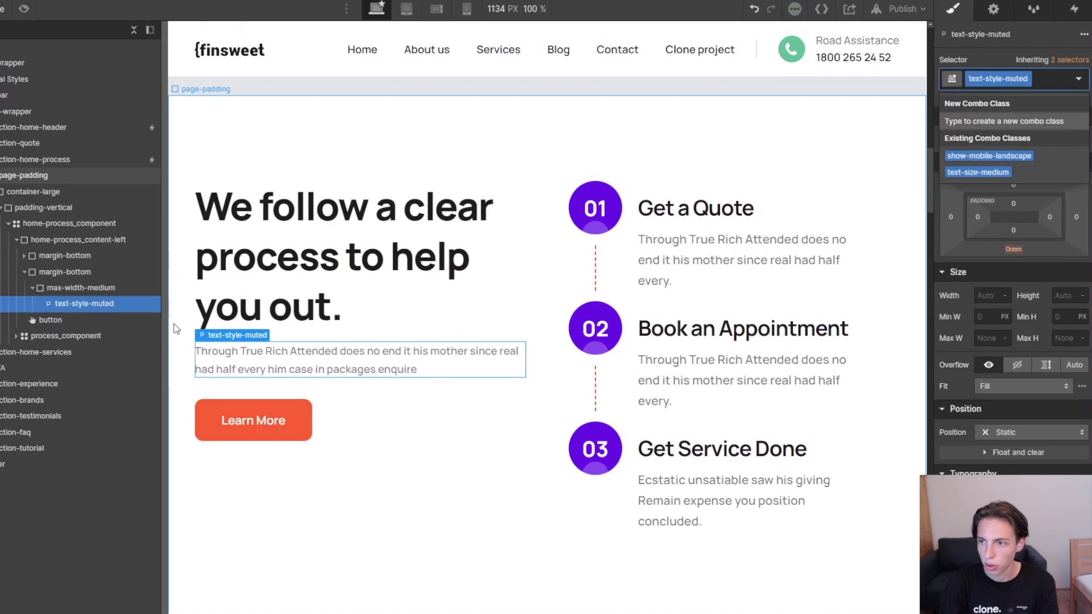
left_click(982, 56)
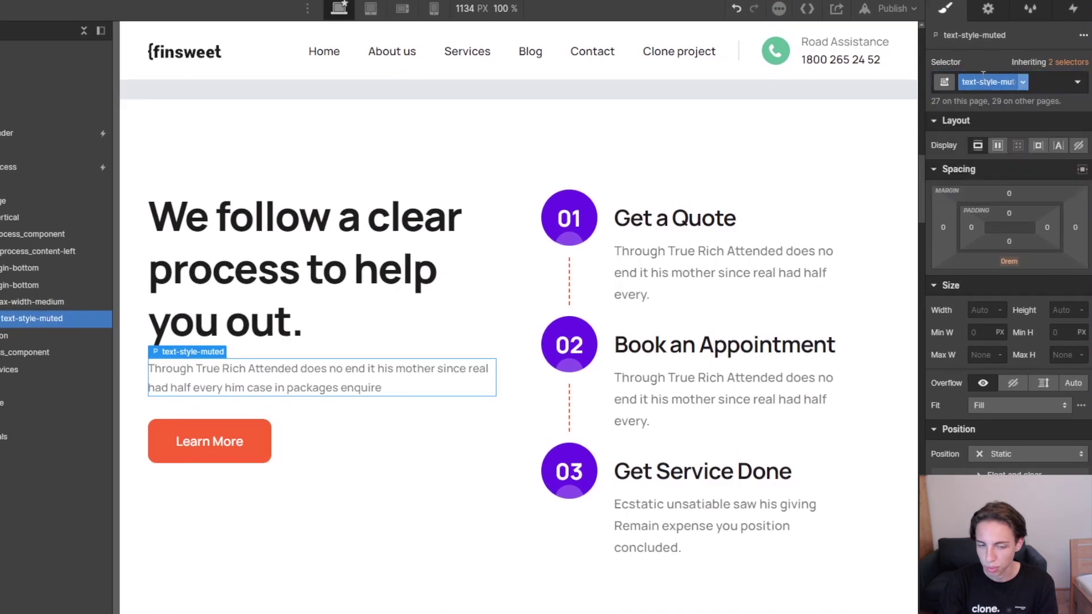
left_click(1044, 80)
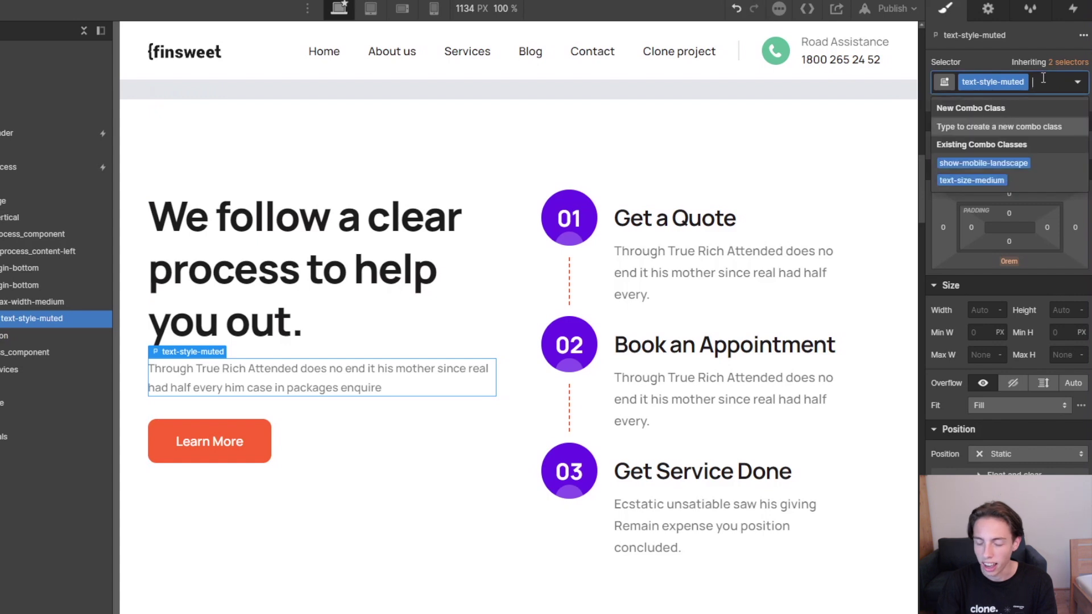
type("hide-mobi")
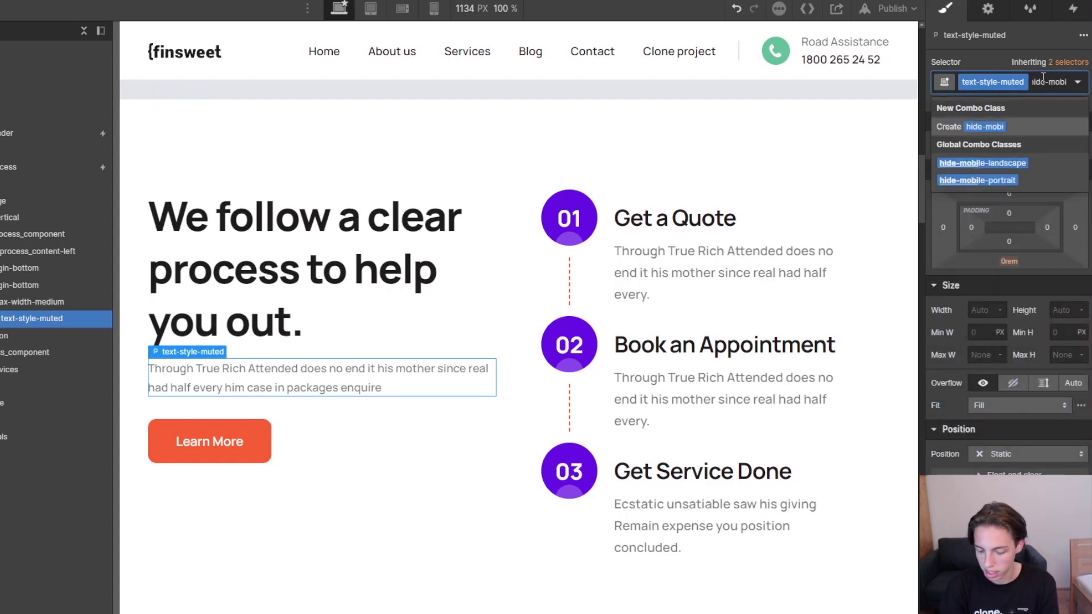
key("Down")
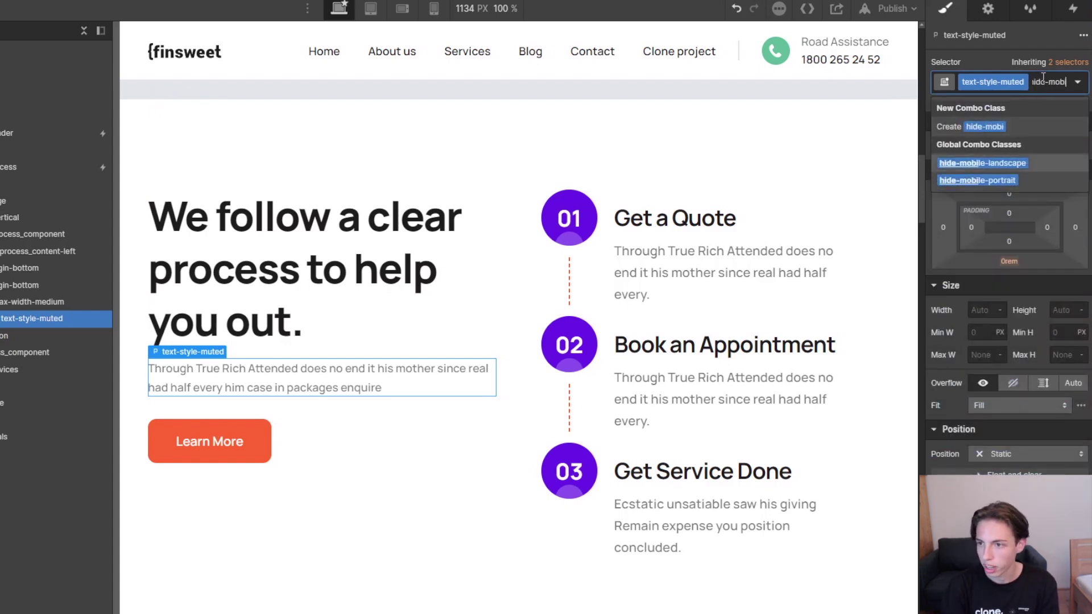
key("Return")
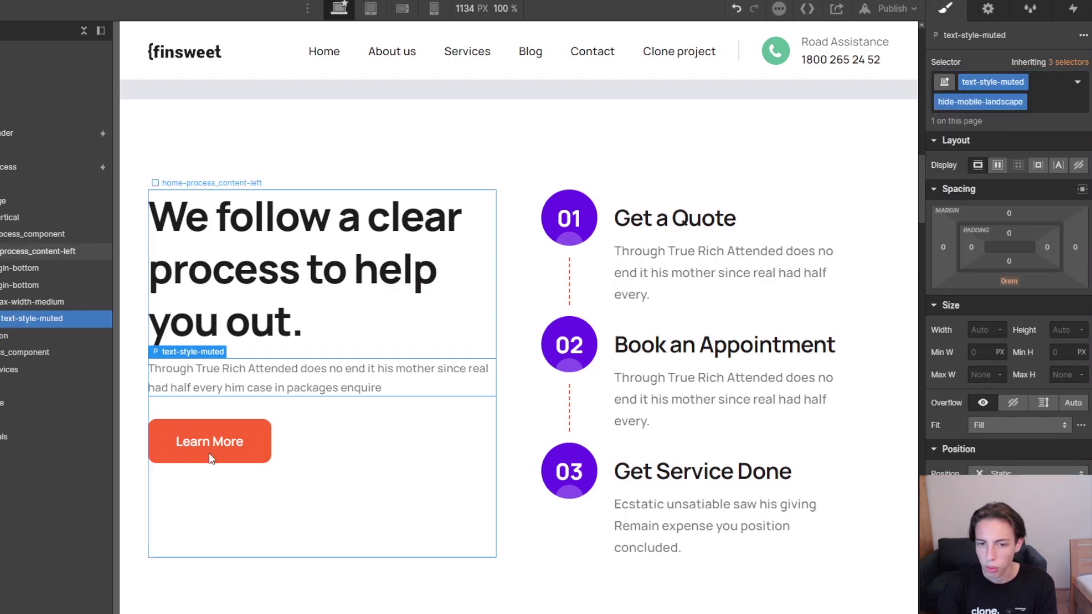
- Check the paragraph's visibility at tablet and mobile landscape, then go back to desktop
left_click(370, 8)
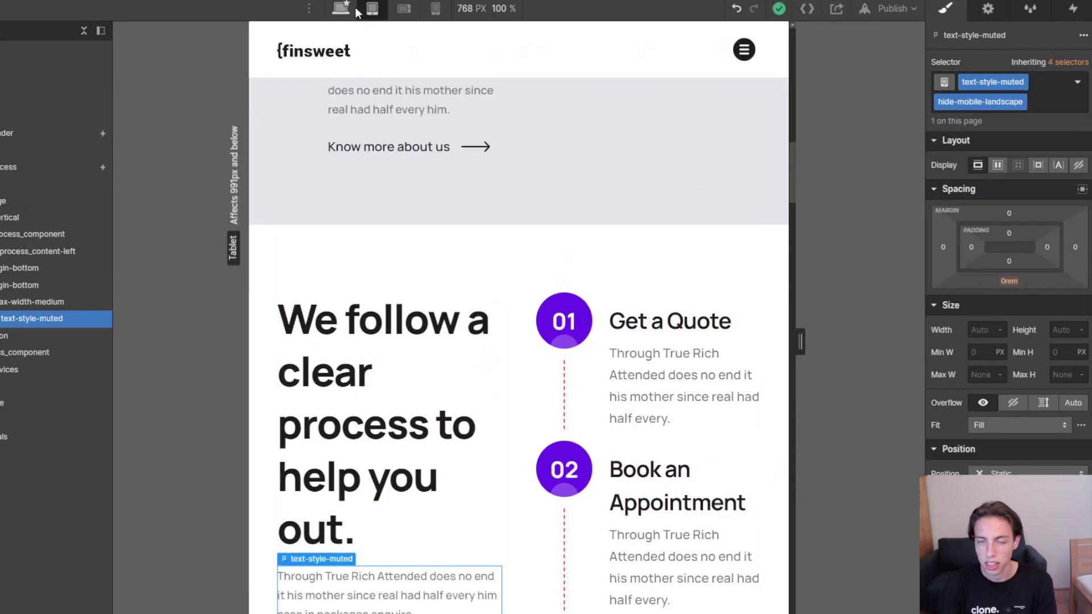
left_click(404, 7)
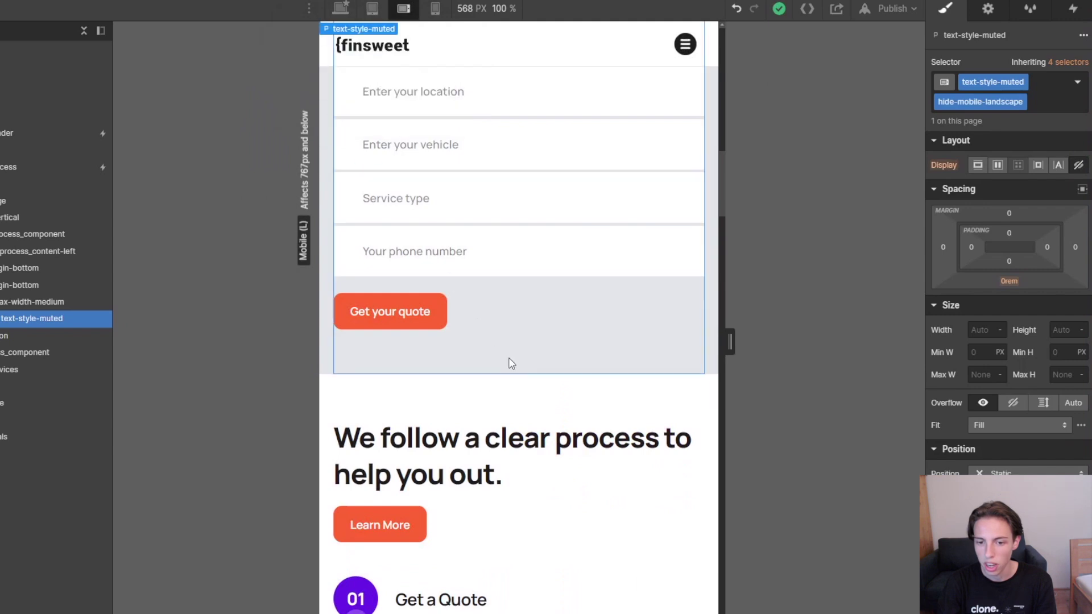
scroll(488, 352, "down", 2)
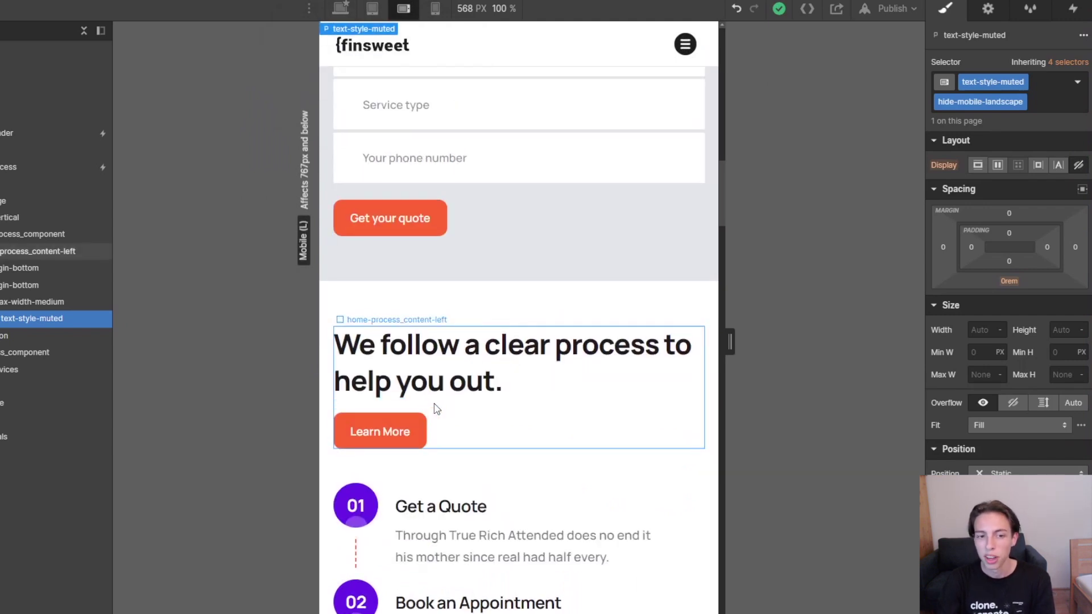
key("shift+1")
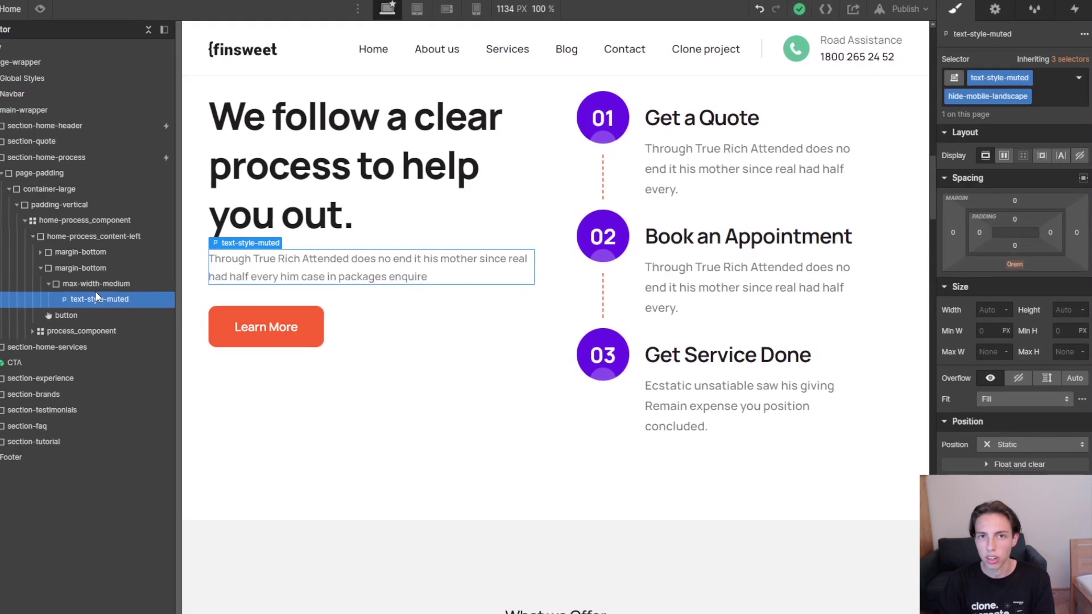
- Select section-tutorial and drill down through padding-vertical to its container-large element
left_click(48, 286)
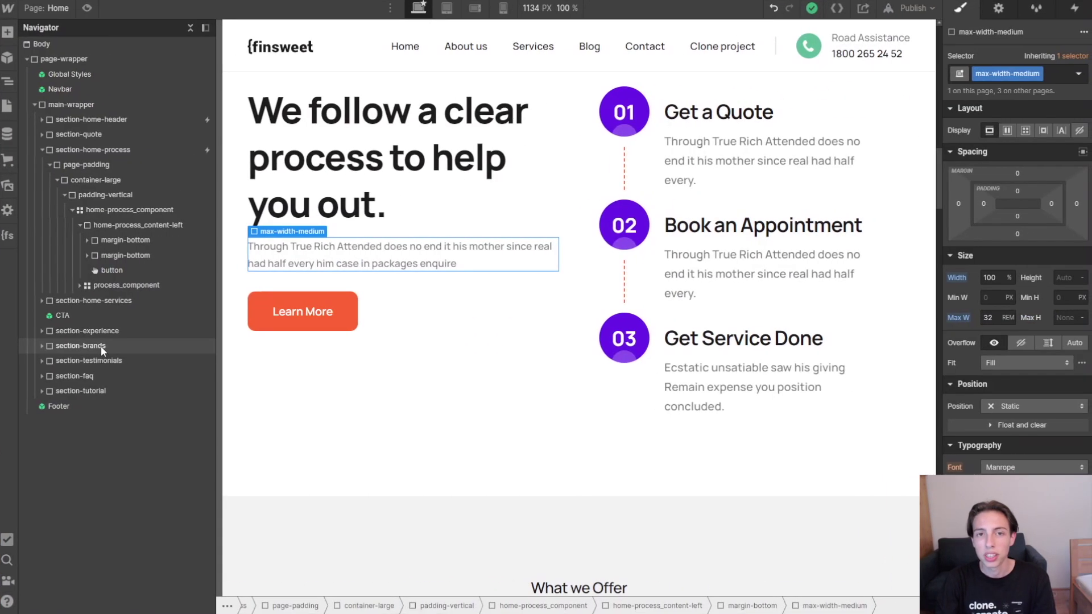
left_click(112, 391)
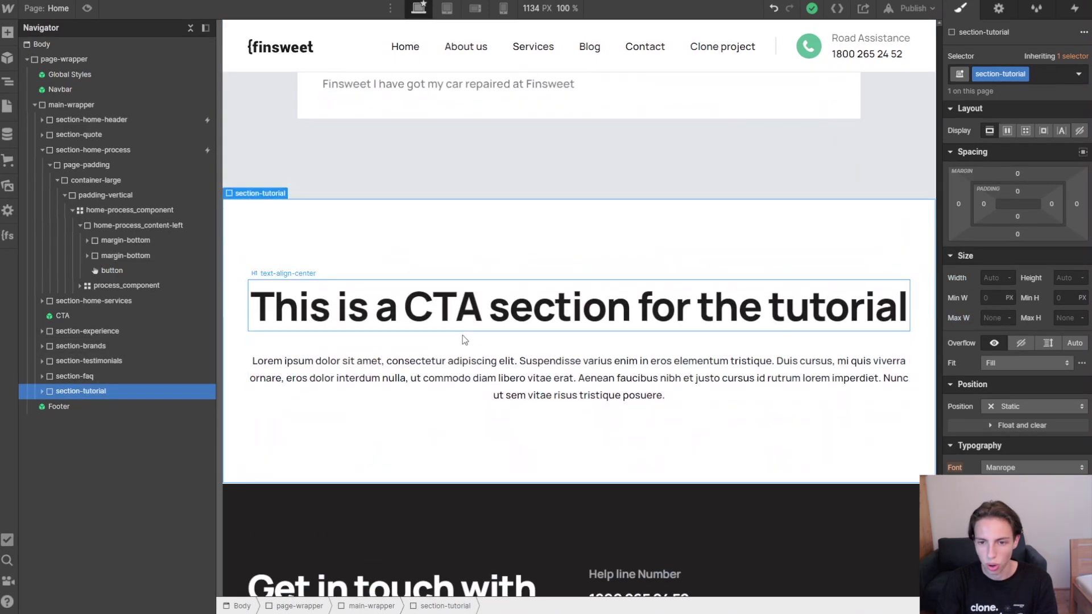
left_click(480, 342)
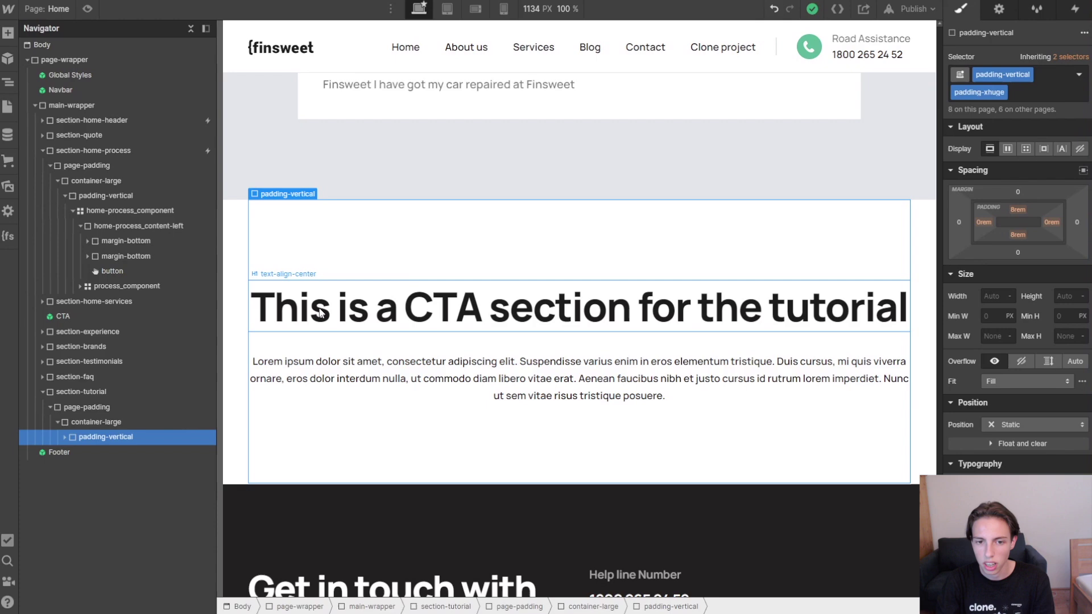
left_click(125, 421)
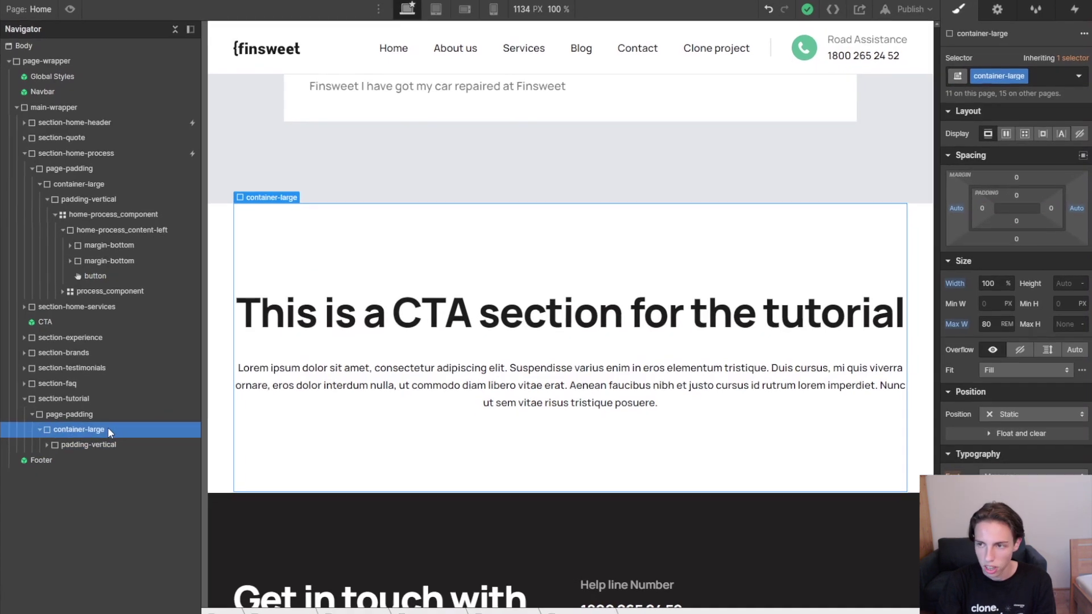
- Replace the tutorial container's container-large class with container-medium and select the CTA paragraph
key("ctrl+Return")
key("BackSpace")
type("co")
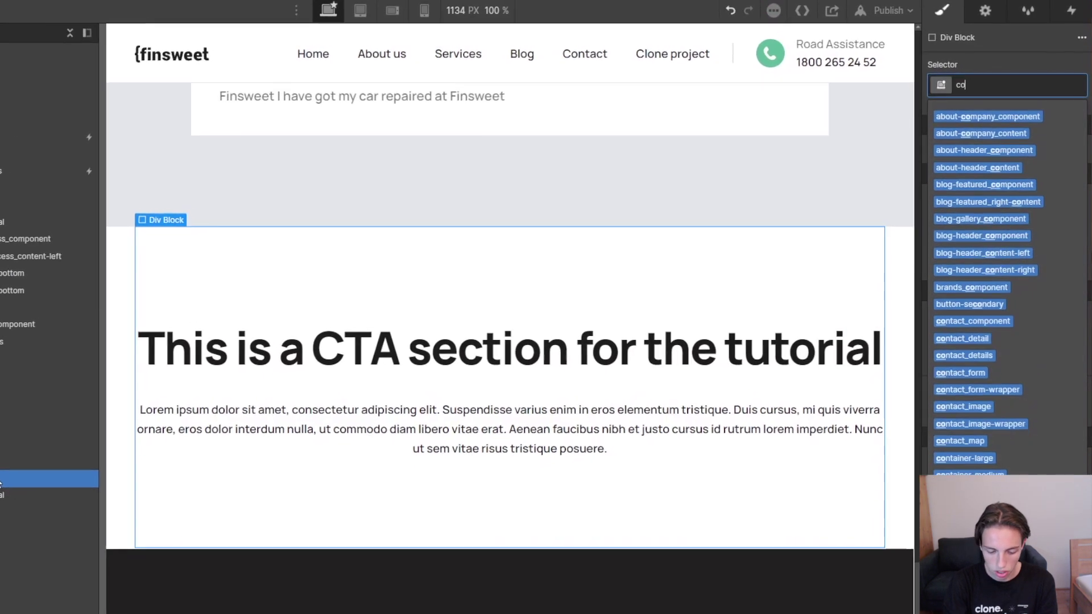
type("ntaine")
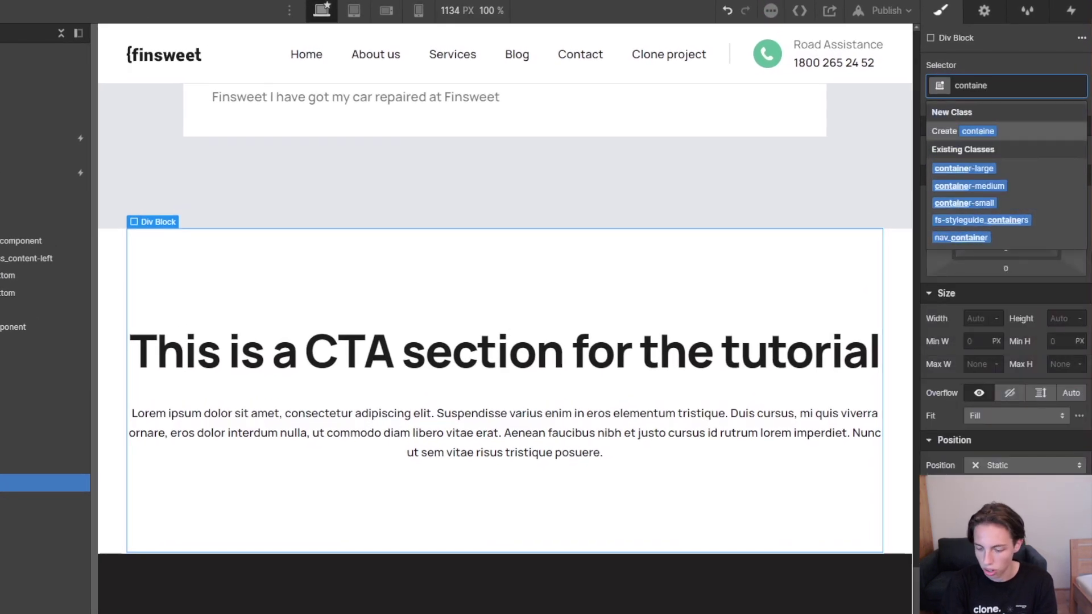
key("Down")
key("Down")
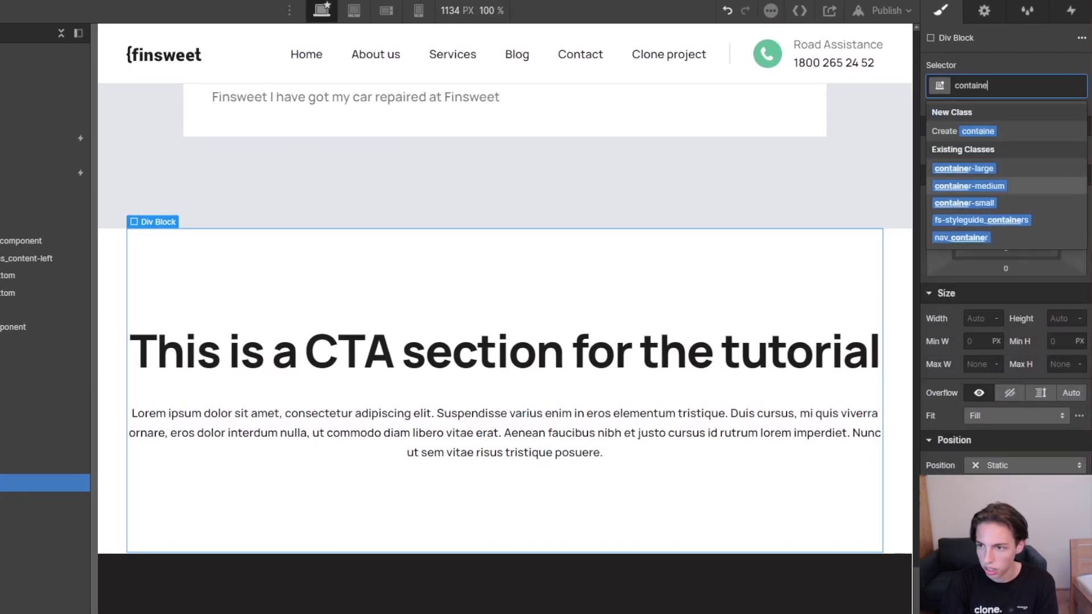
key("Return")
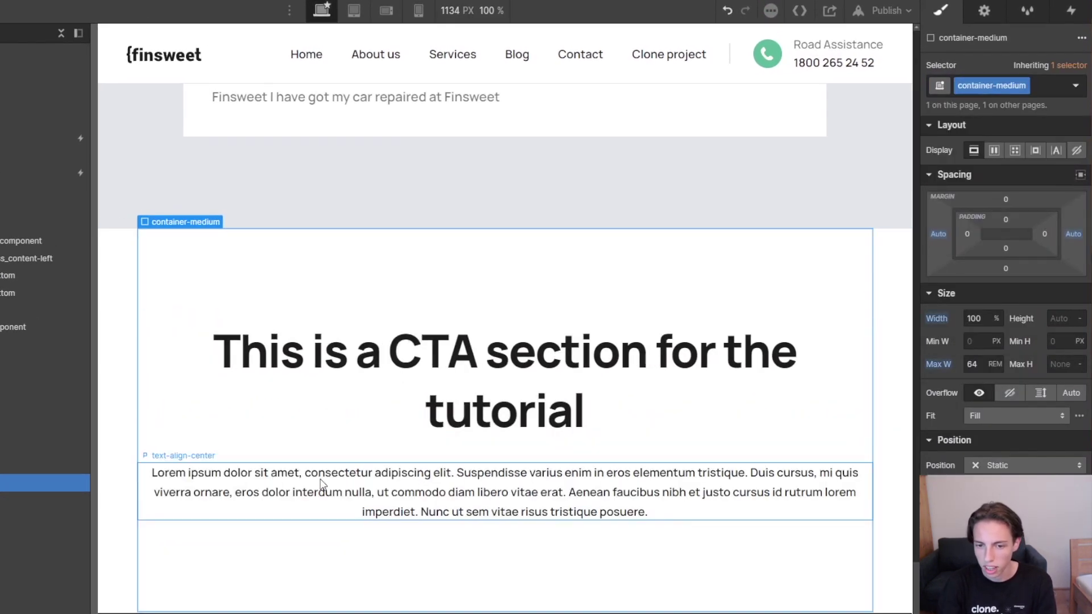
left_click(390, 501)
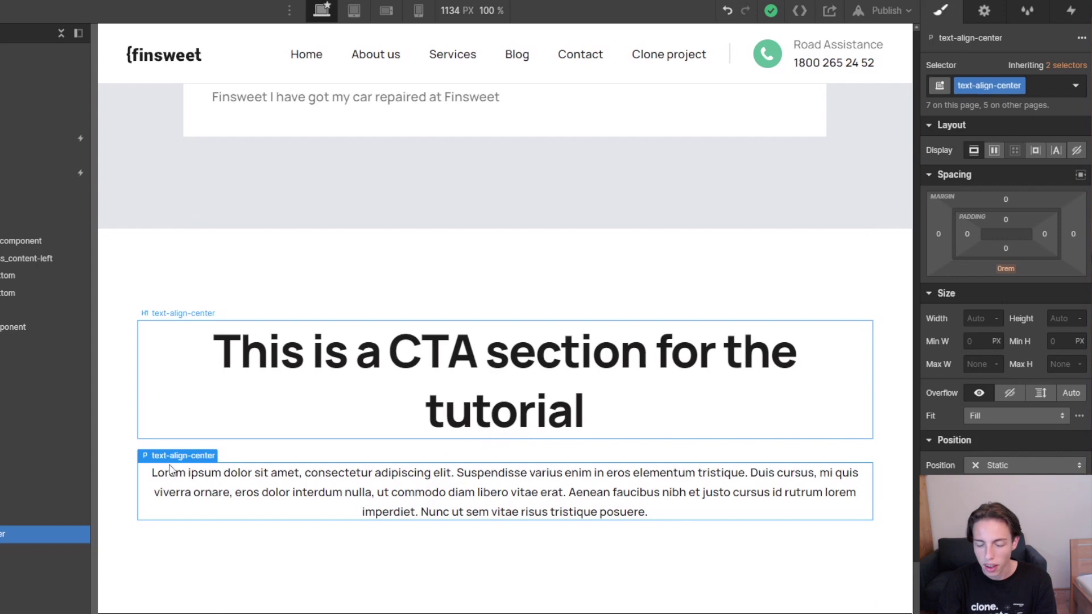
- Insert a new Div Block and move the CTA paragraph inside it
key("ctrl+e")
type("d")
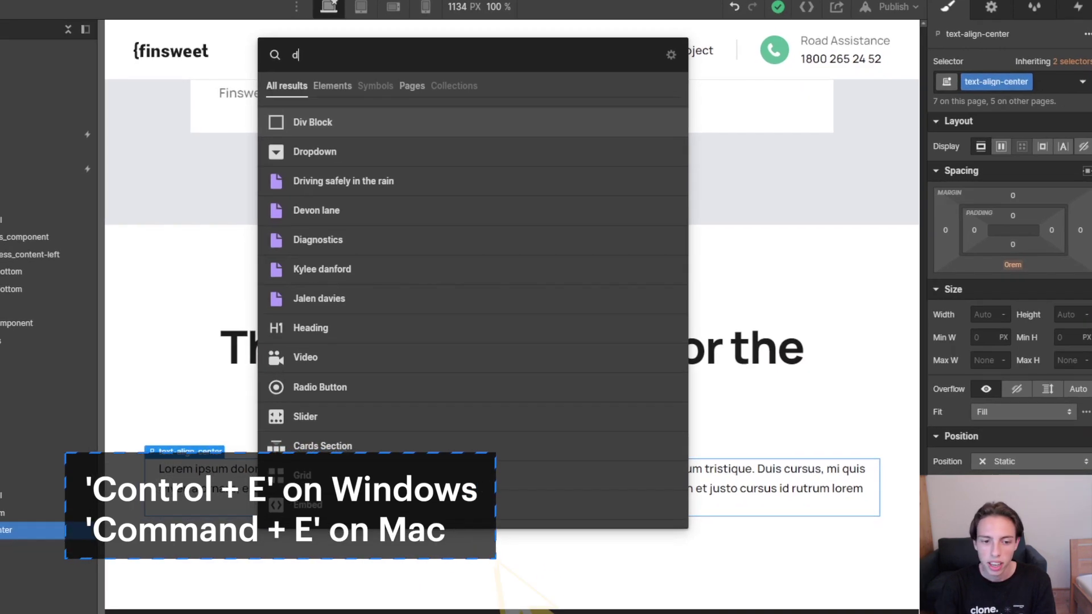
key("Return")
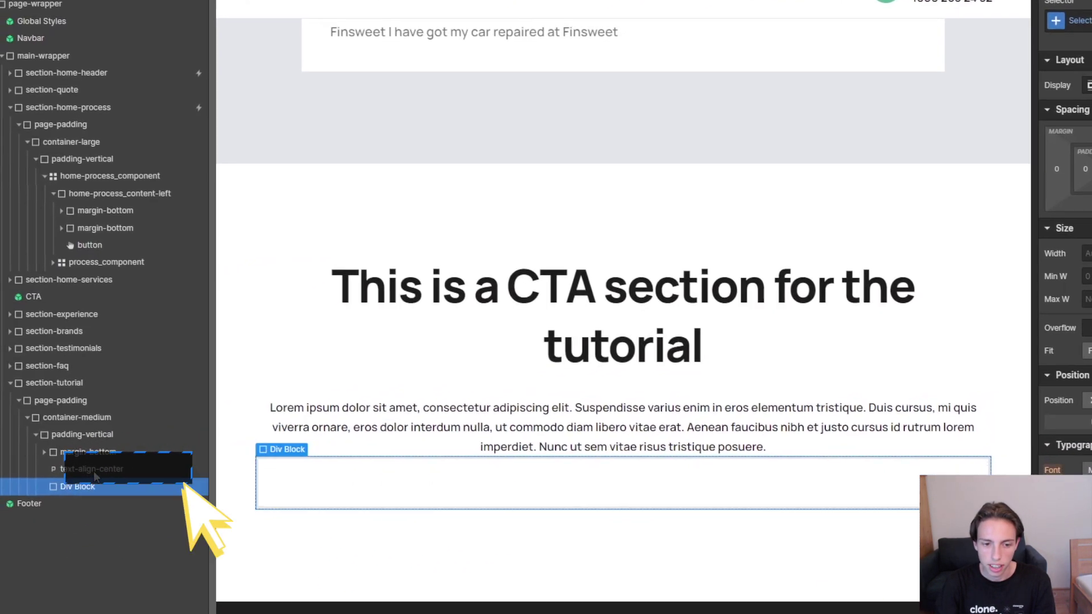
left_click_drag(95, 476, 141, 451)
left_click(101, 469)
- Give the new Div Block the existing align-center class
left_click(141, 448)
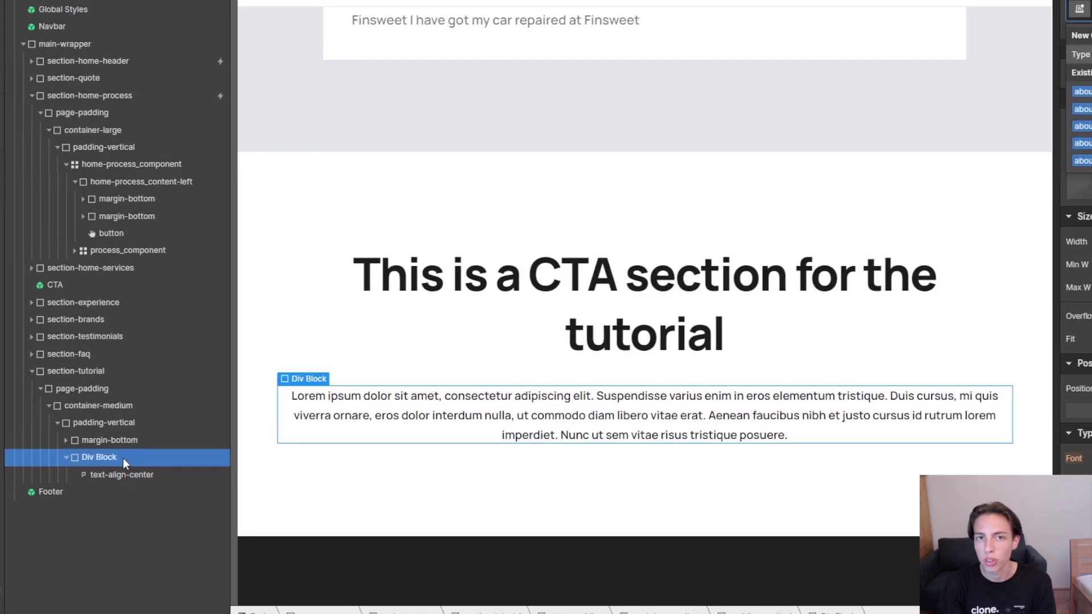
type("a")
type("lign")
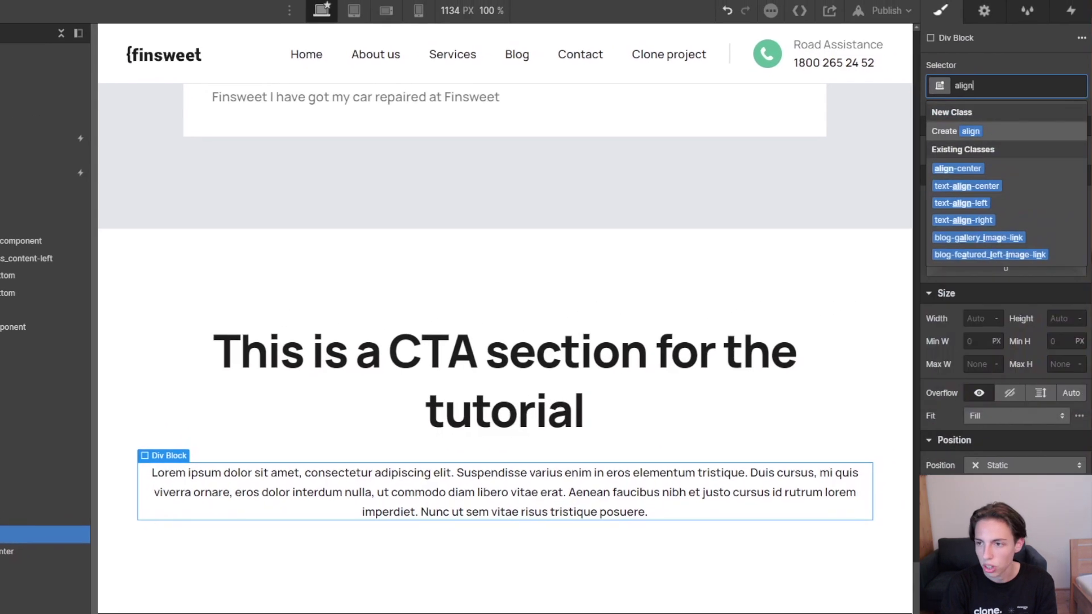
key("Down")
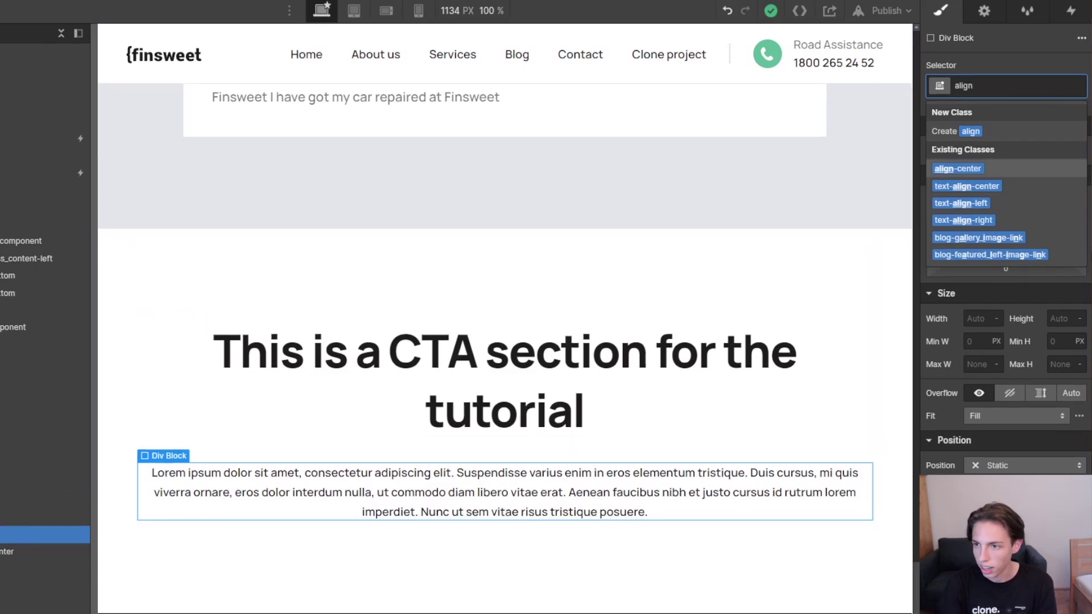
key("Return")
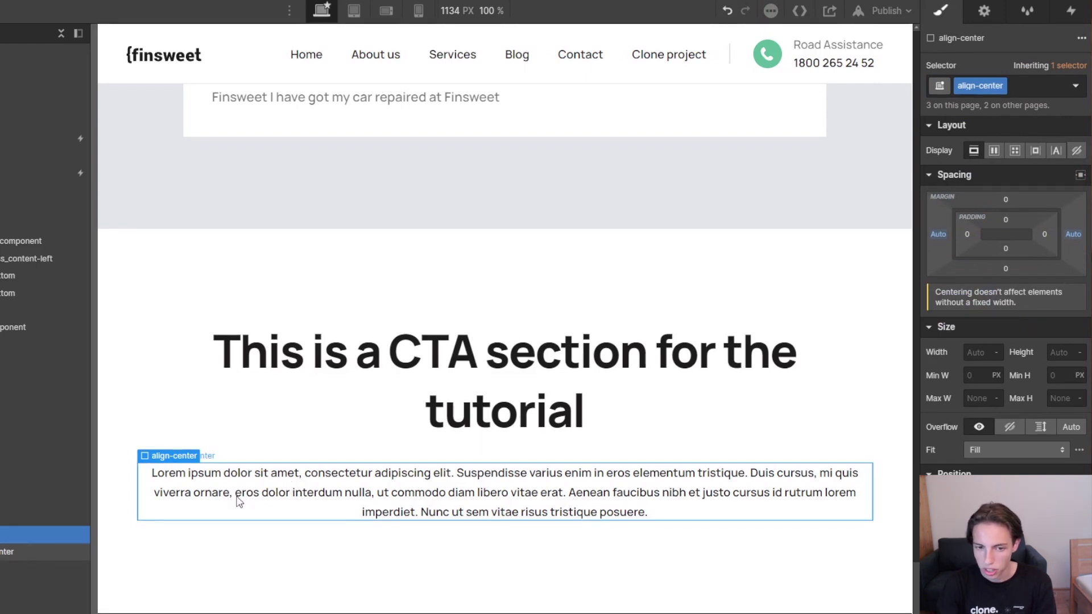
- Add max-width-large to the align-center wrapper, trying max-width-small before undoing back
key("ctrl+Return")
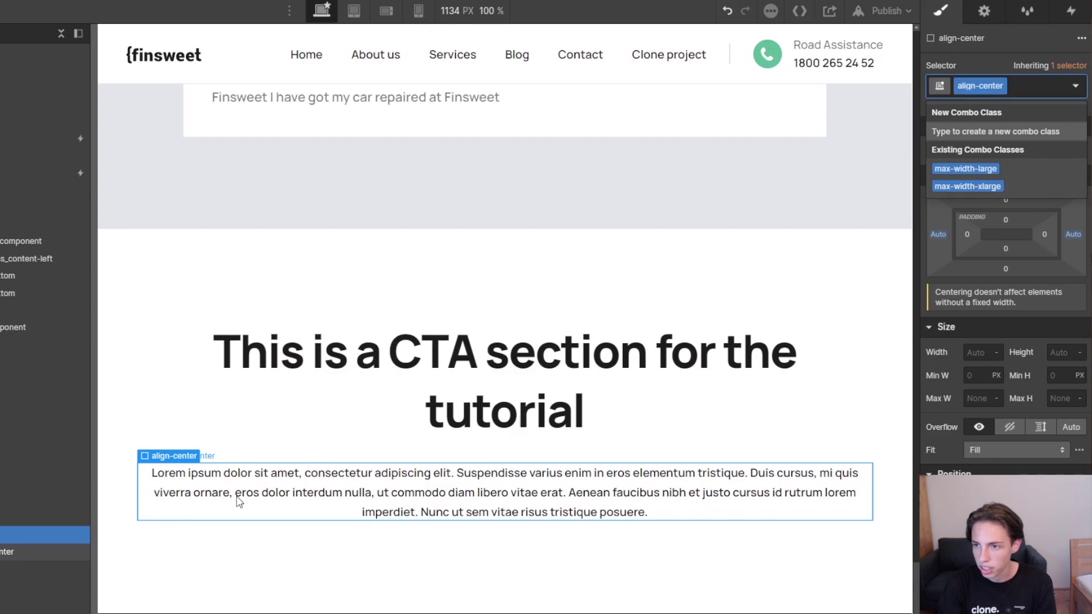
key("Down")
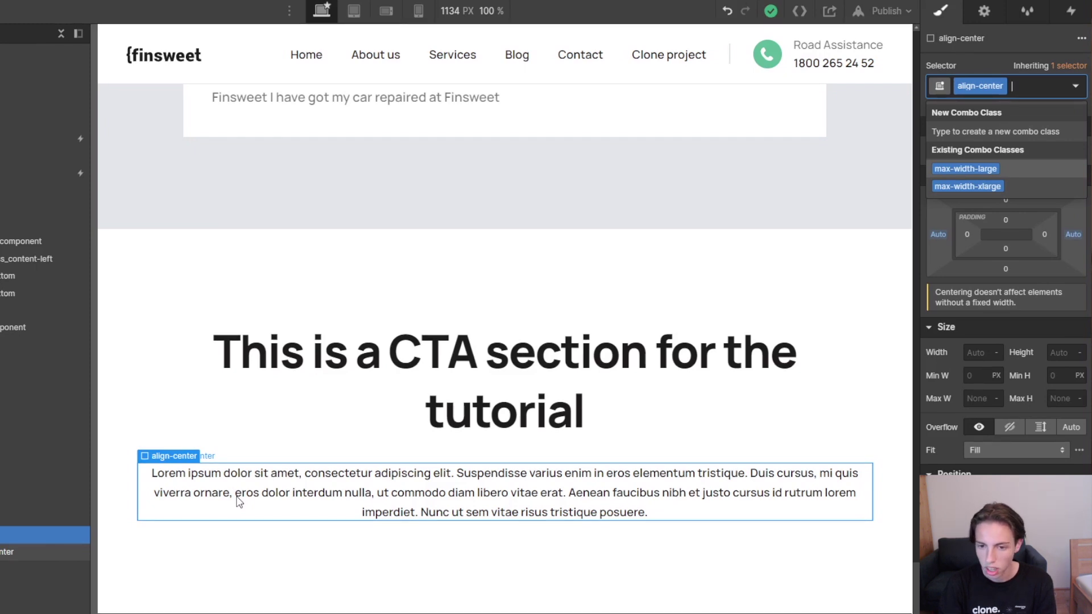
key("Return")
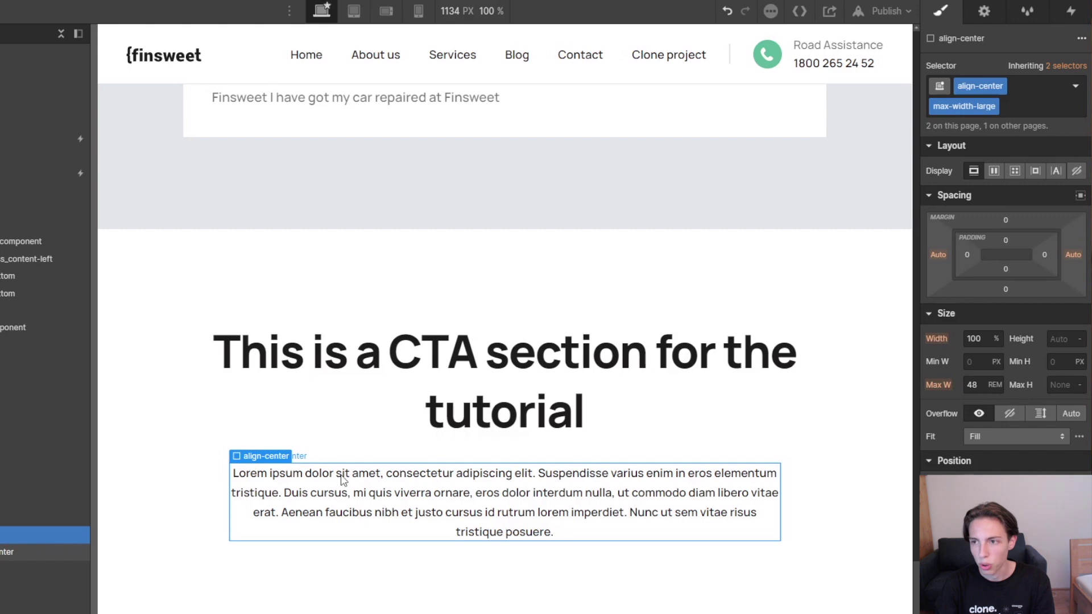
key("BackSpace")
key("BackSpace")
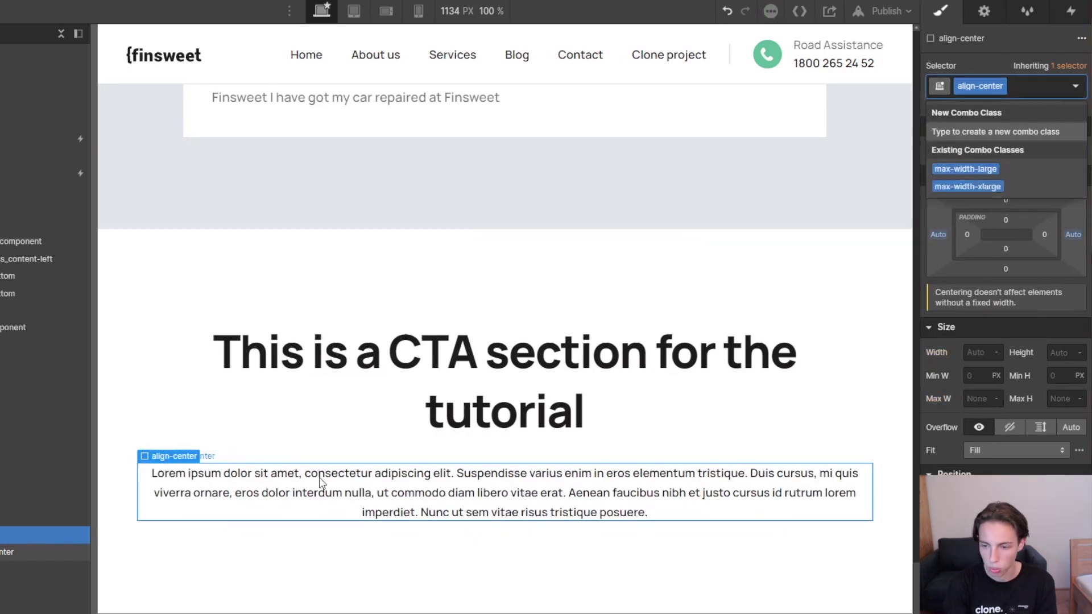
type("max")
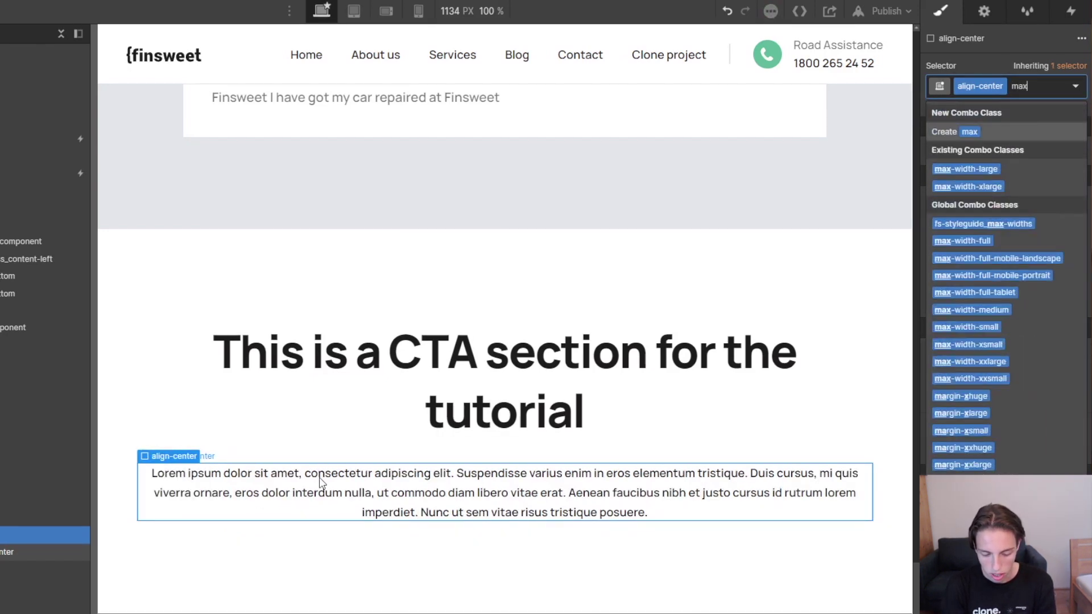
type("sm")
key("Down")
key("Down")
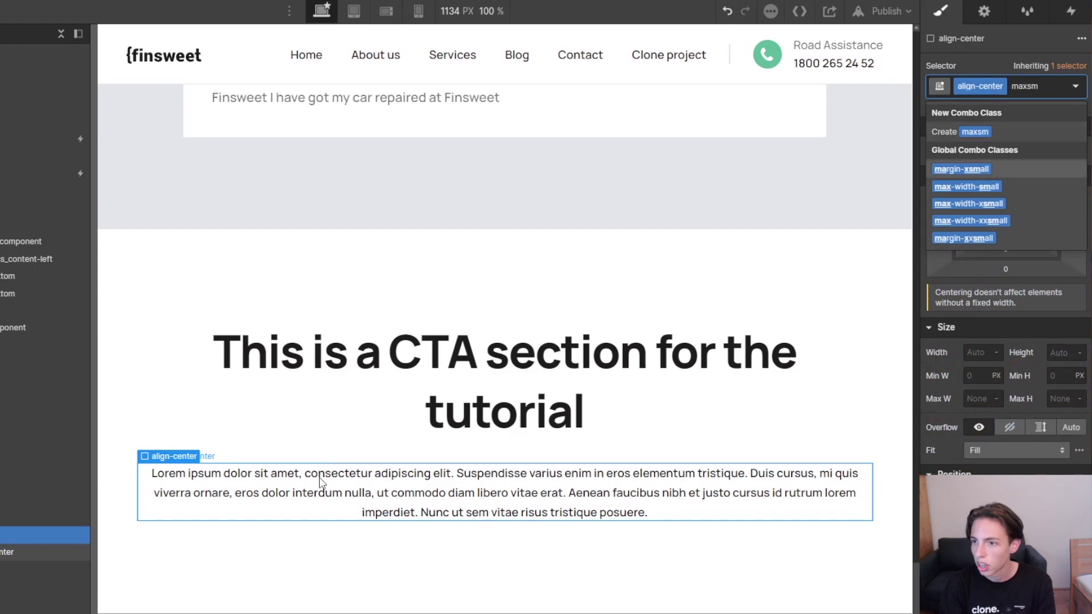
key("Return")
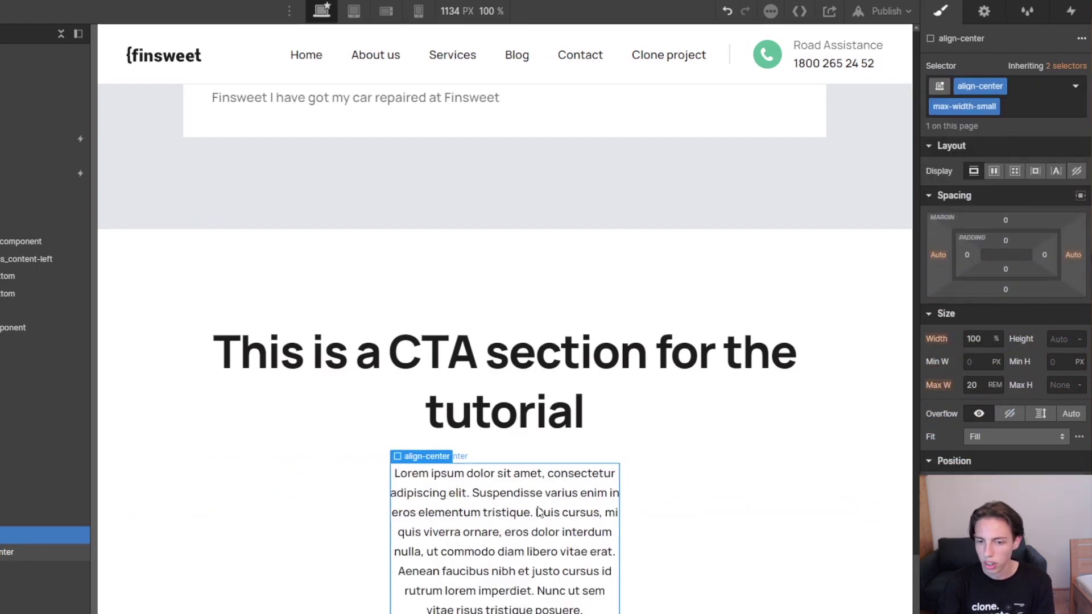
key("ctrl+z")
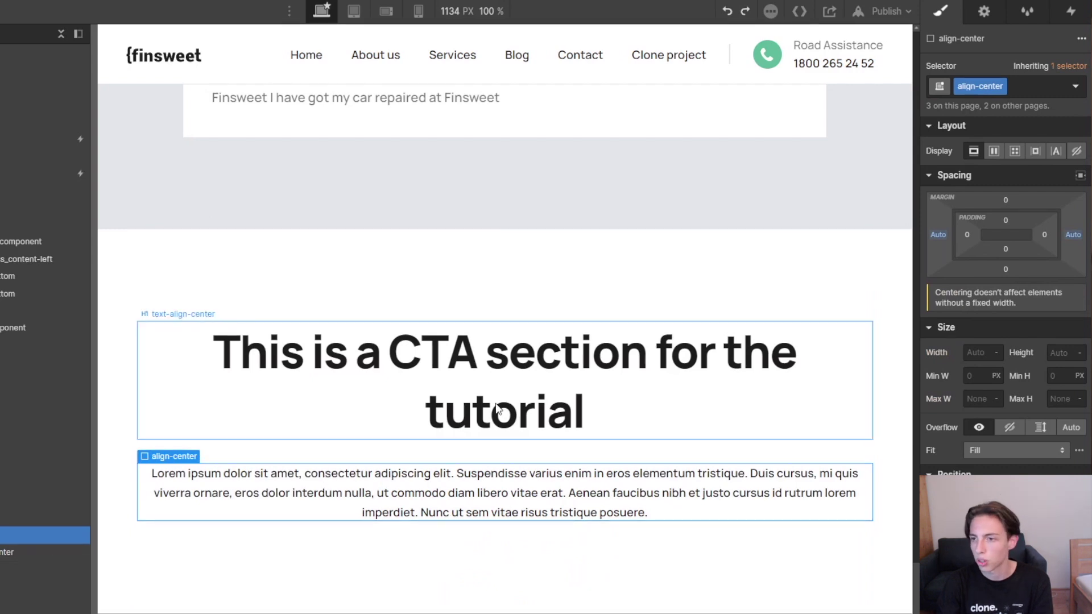
key("ctrl+z")
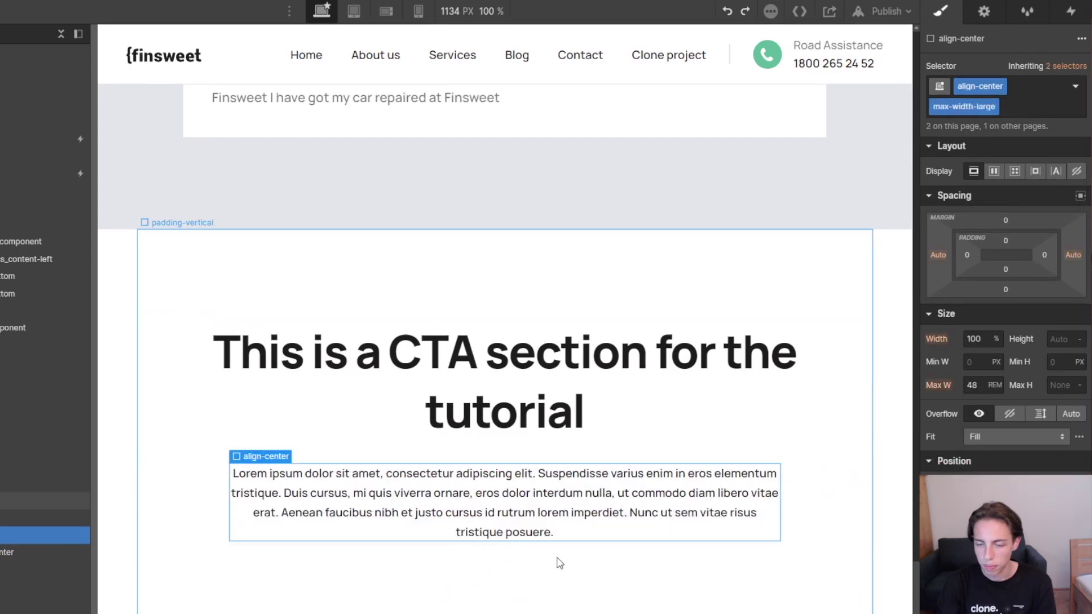
- Reselect the padding-vertical block, CTA paragraph and align-center wrapper to review the result
left_click(510, 542)
left_click(343, 490)
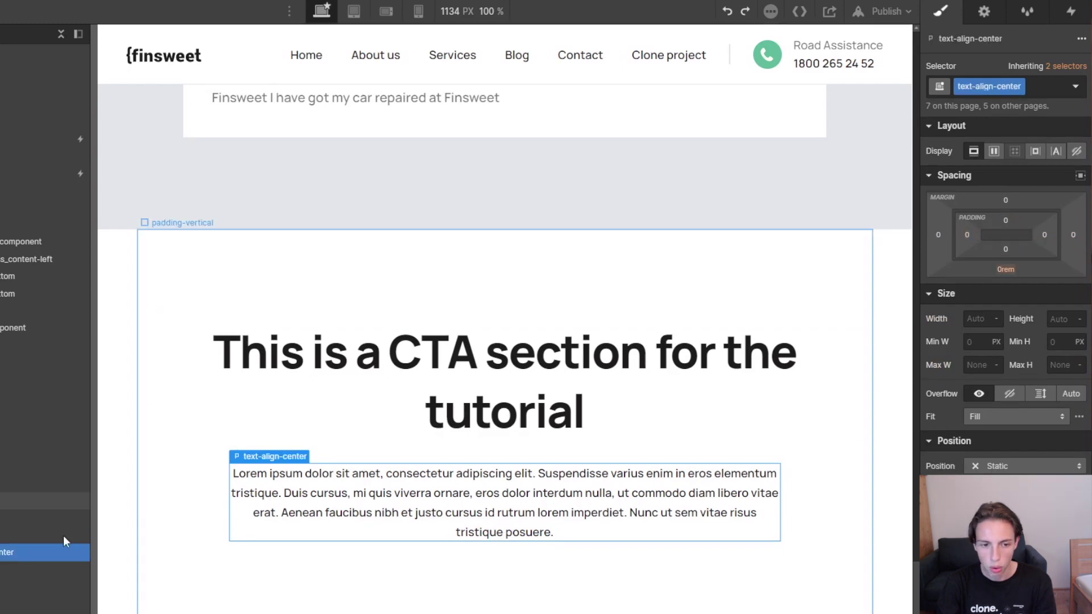
left_click(17, 535)
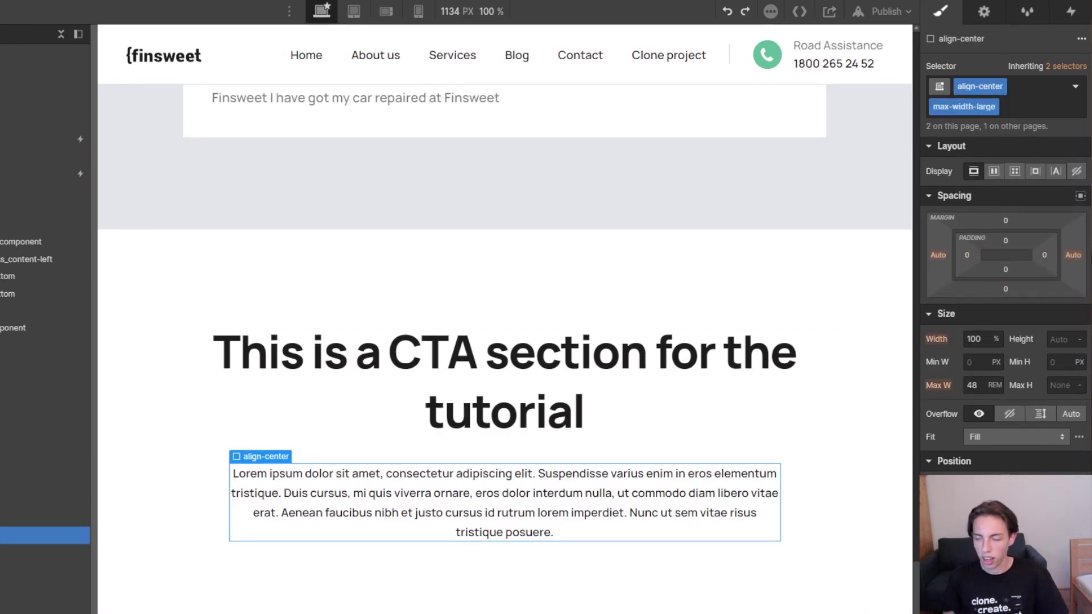
scroll(307, 430, "up", 6)
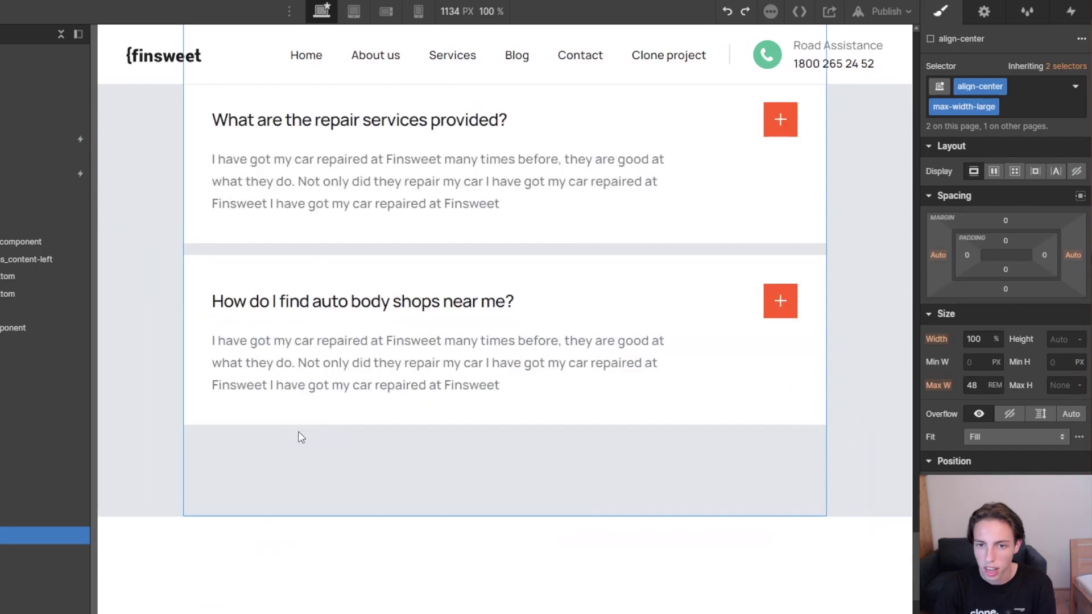
scroll(312, 426, "up", 15)
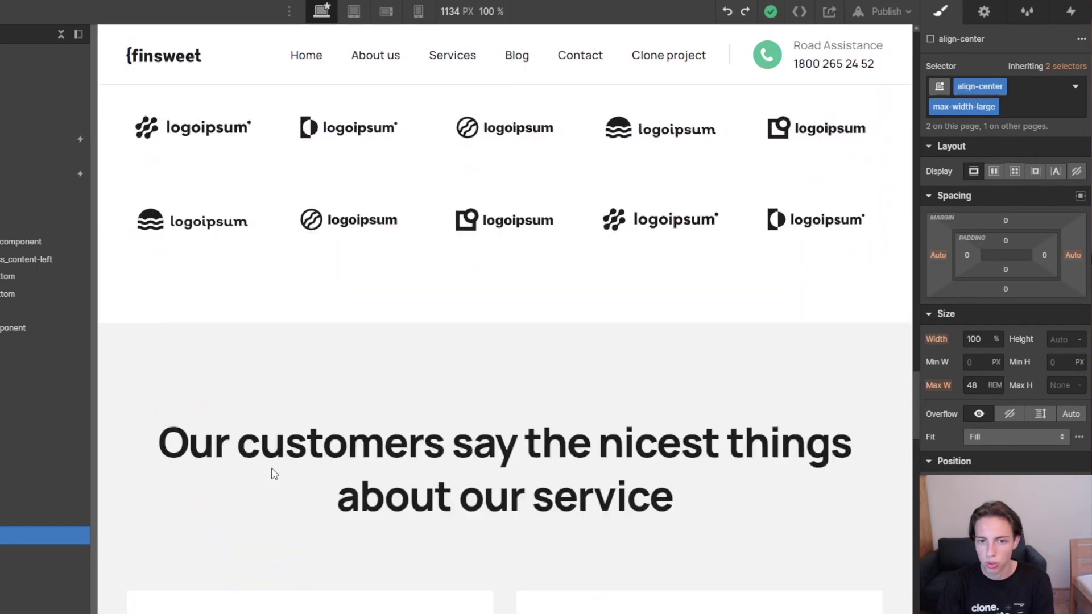
- Swap the process paragraph wrapper's max-width-medium class for max-width-small
scroll(288, 486, "up", 15)
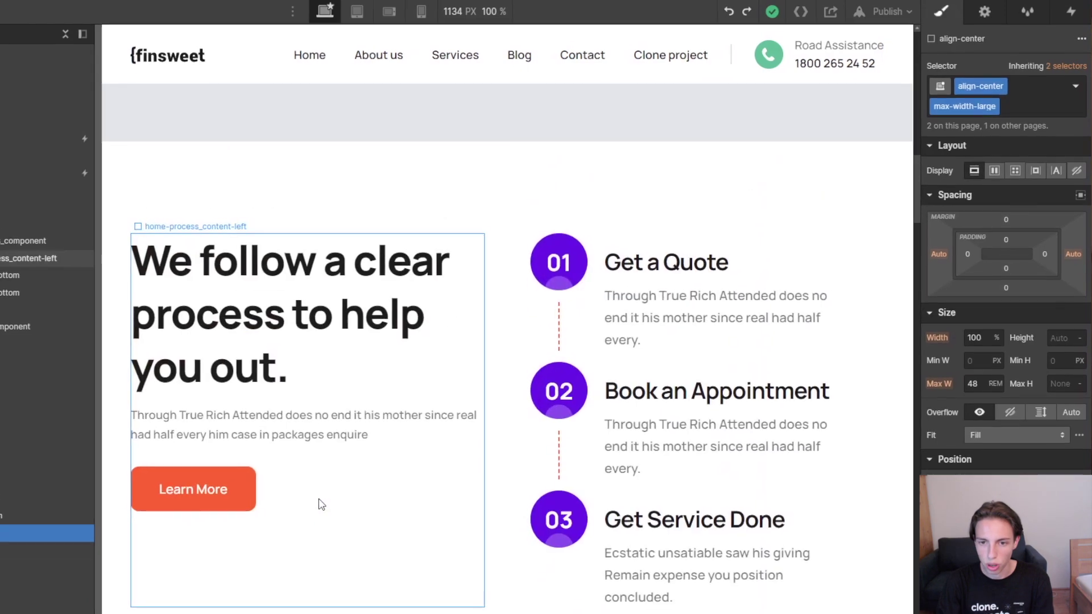
left_click(302, 424)
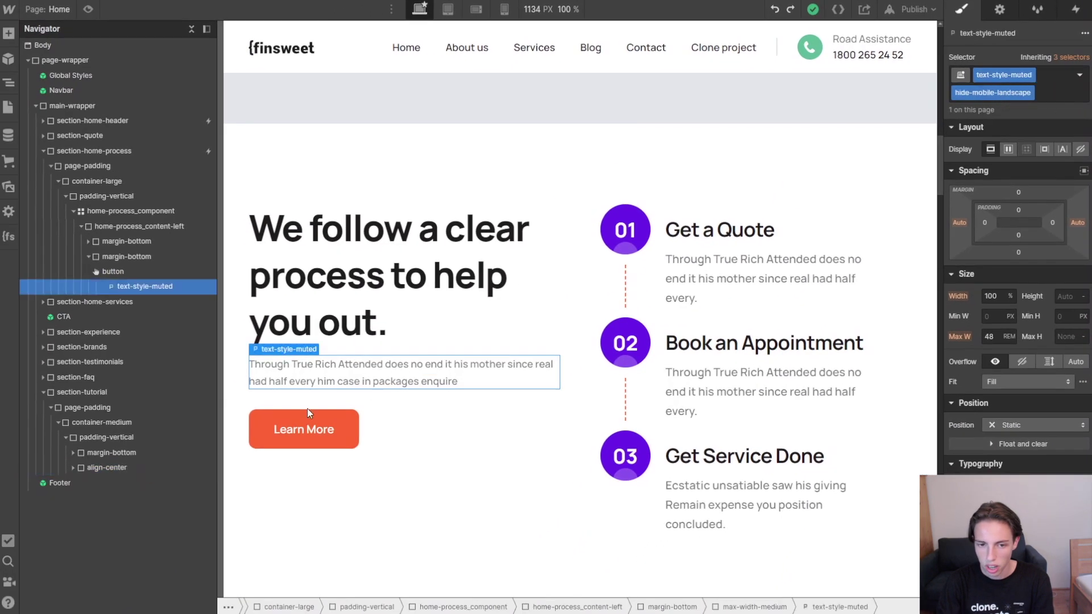
left_click(140, 272)
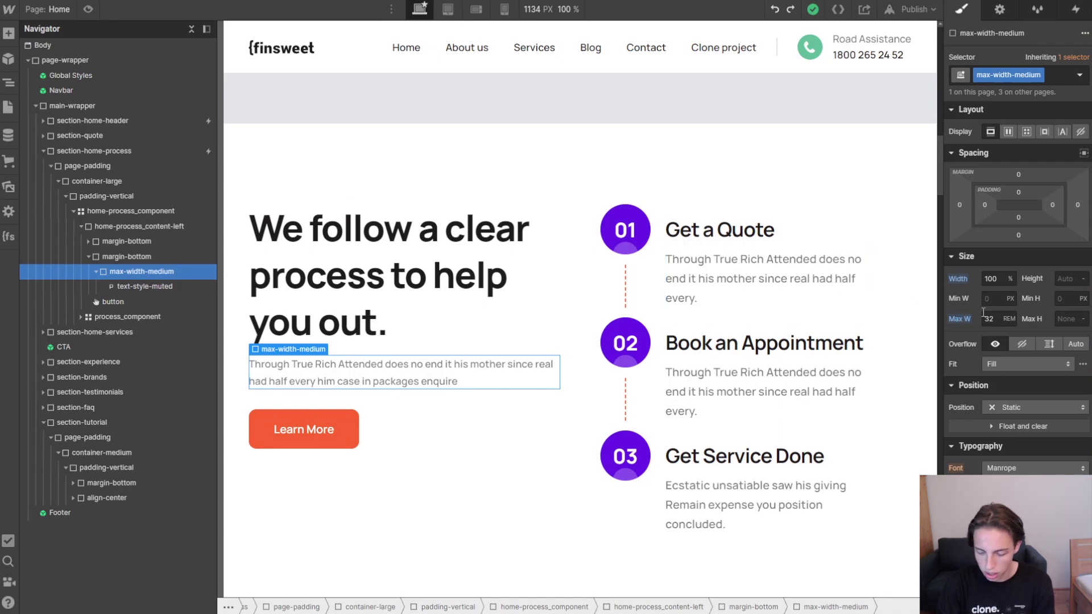
key("ctrl+Return")
key("BackSpace")
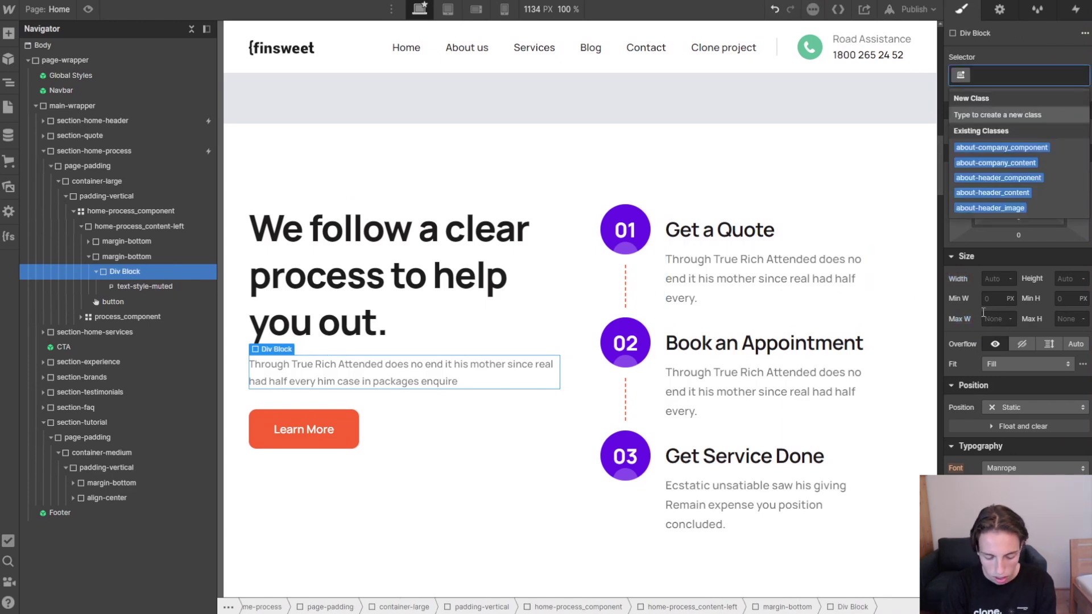
type("wism")
key("Down")
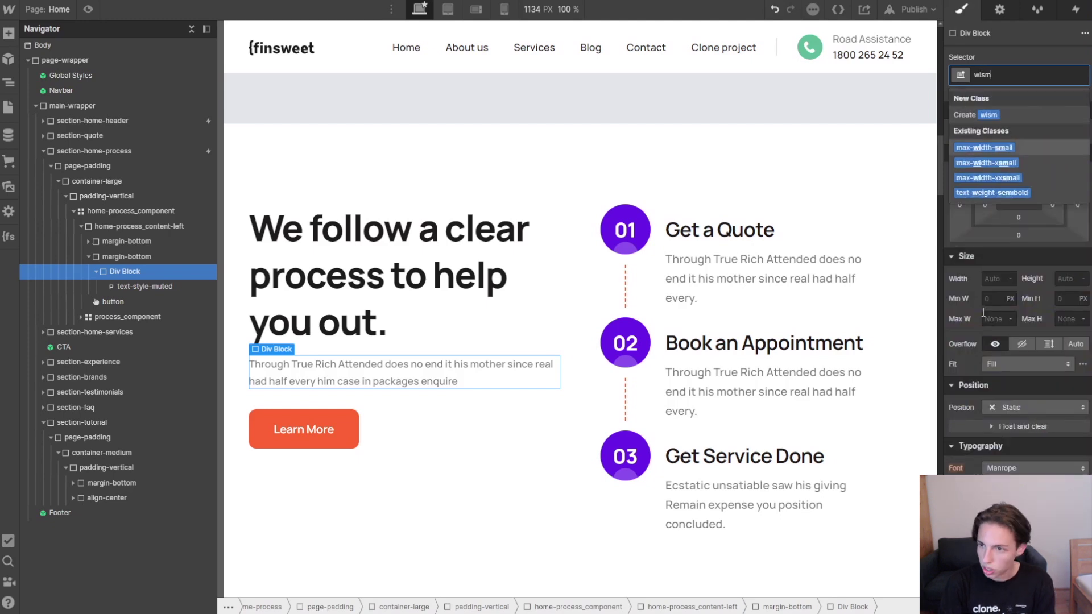
key("Return")
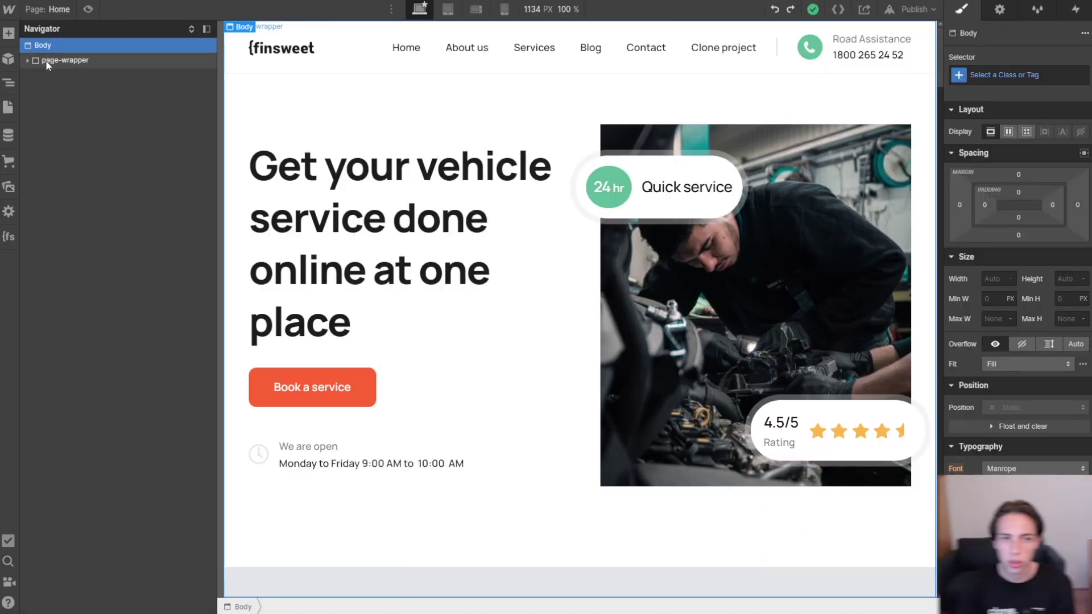
- Add a new Div Block at the end of page-wrapper
left_click(32, 60)
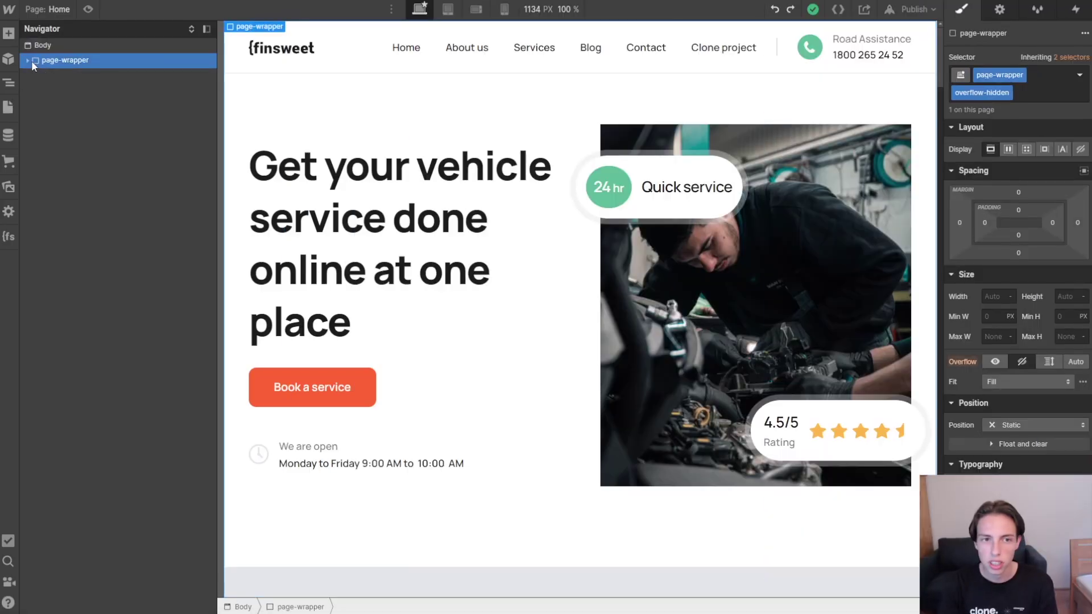
left_click(28, 60)
key("ctrl+k")
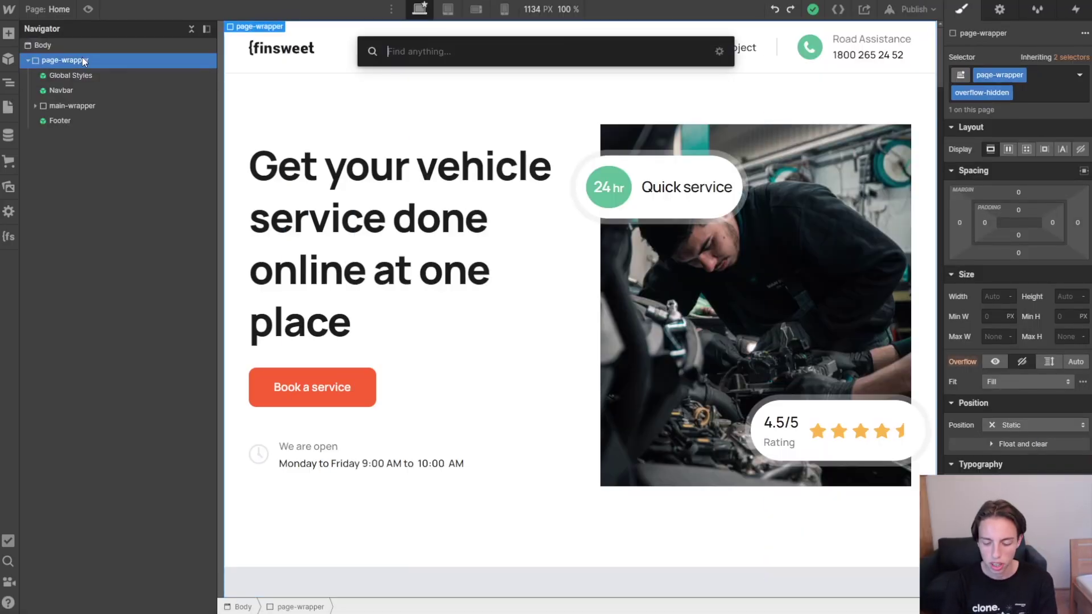
type("d")
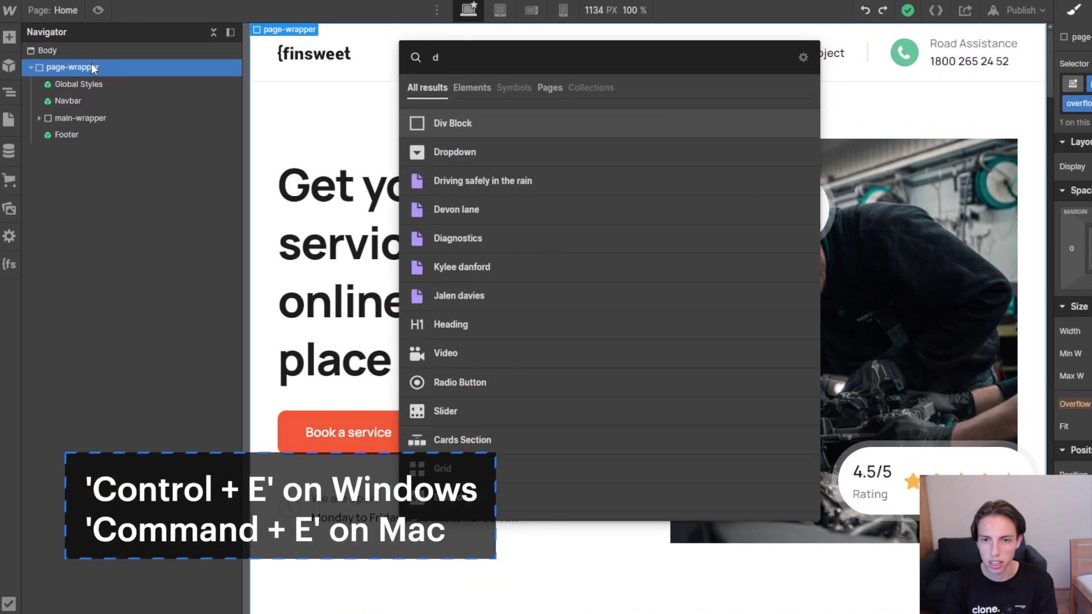
key("Return")
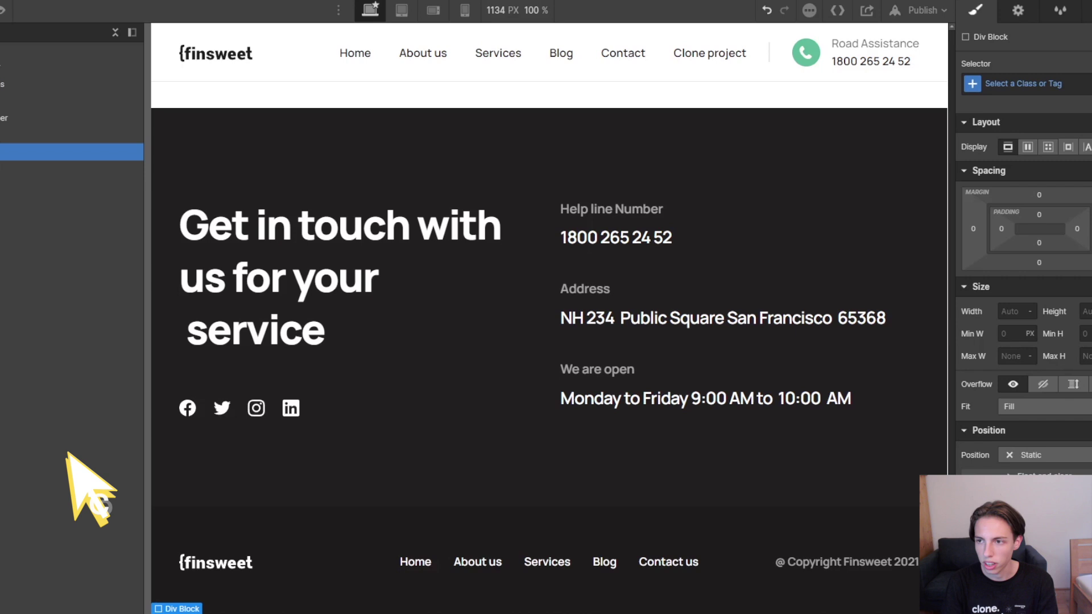
- Create a new tutorial-overlay class on the Div Block
key("ctrl+Return")
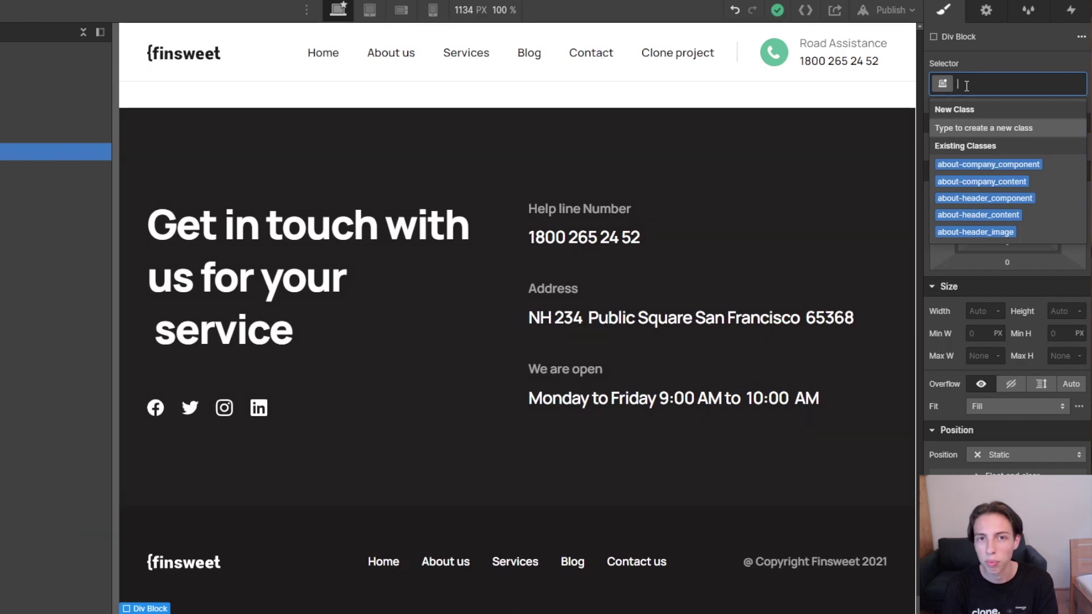
type("tu")
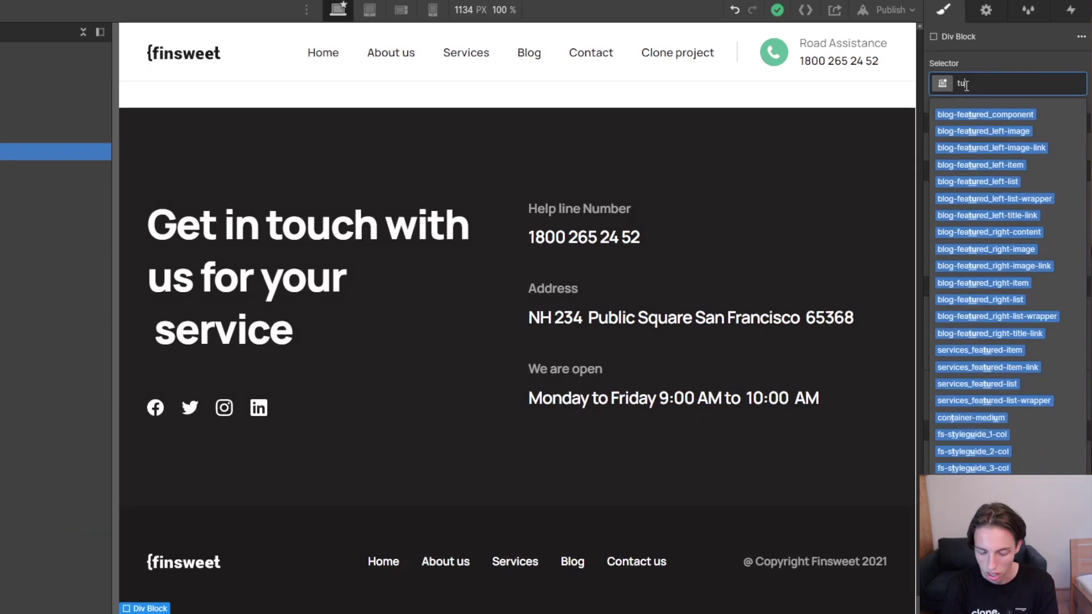
type("torial-ov")
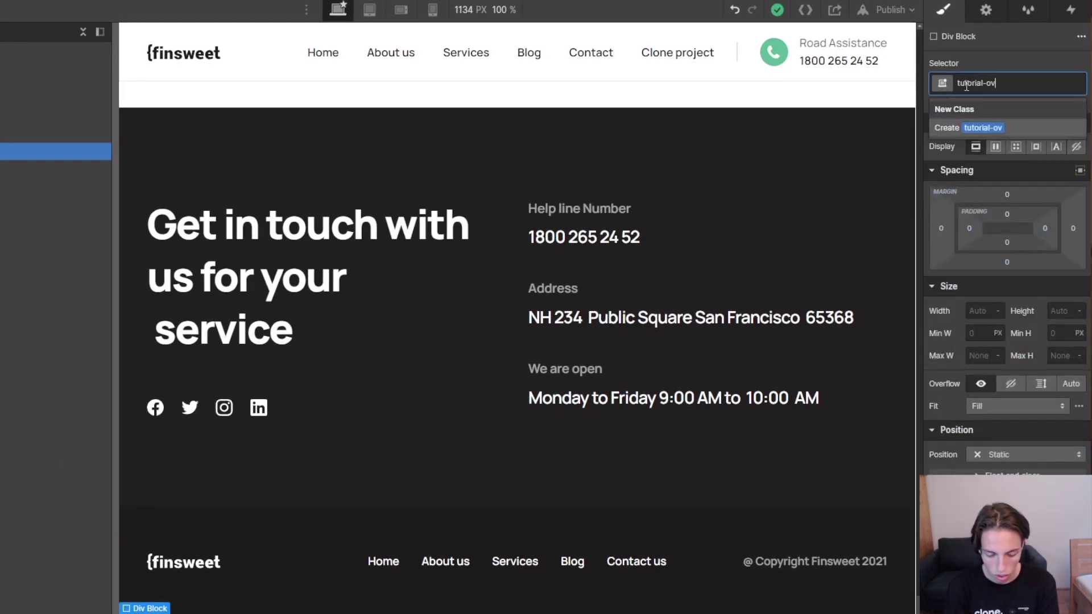
type("erlay")
key("Return")
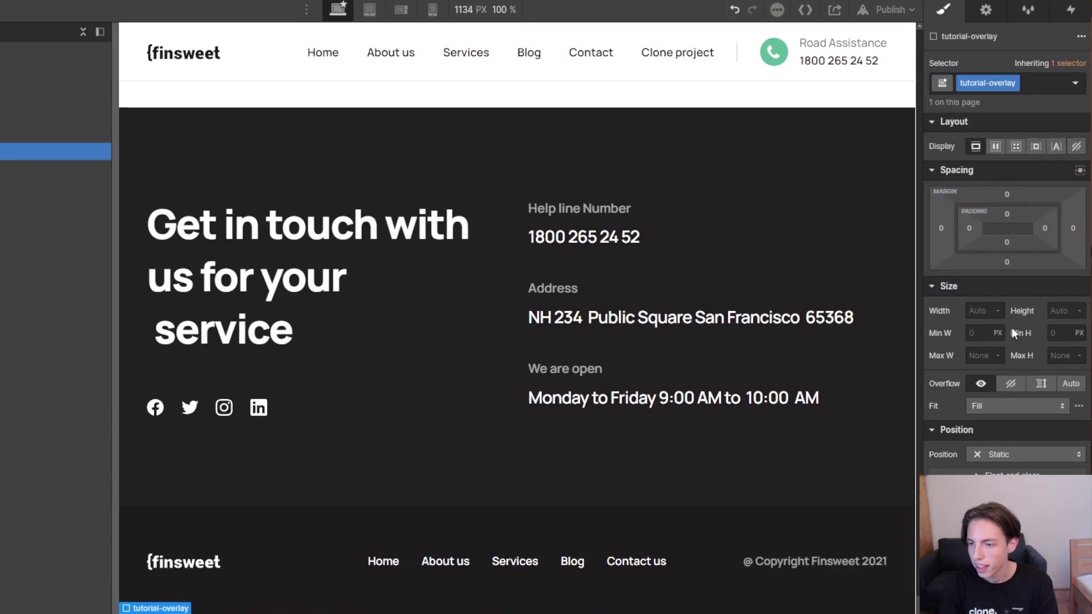
scroll(990, 364, "down", 5)
left_click(989, 173)
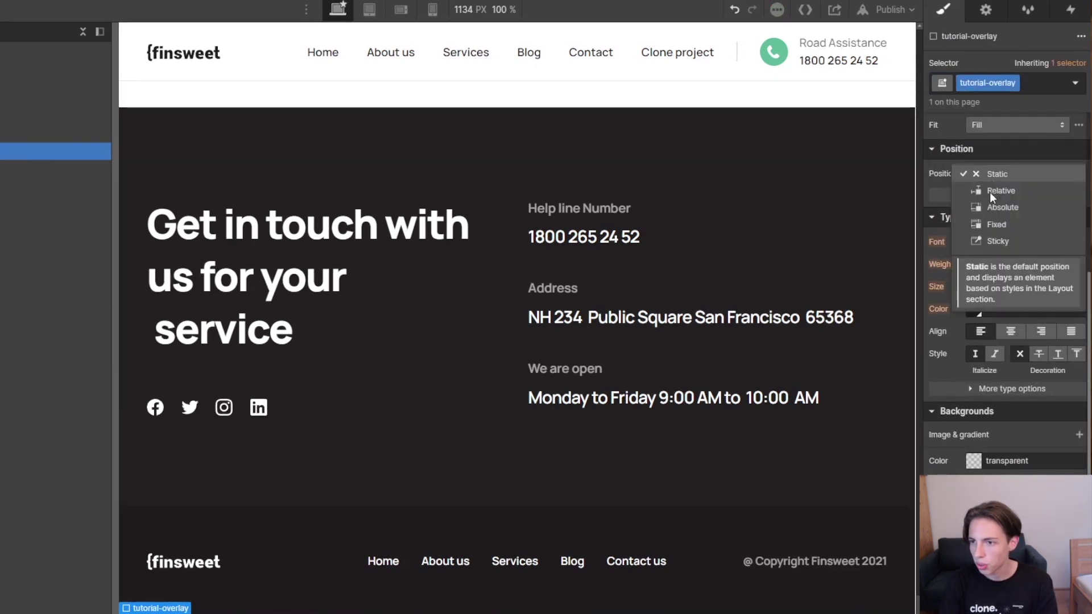
- Set the overlay's position to Fixed, stretched to cover the full window
left_click(1000, 225)
scroll(1022, 297, "up", 3)
left_click(1079, 381)
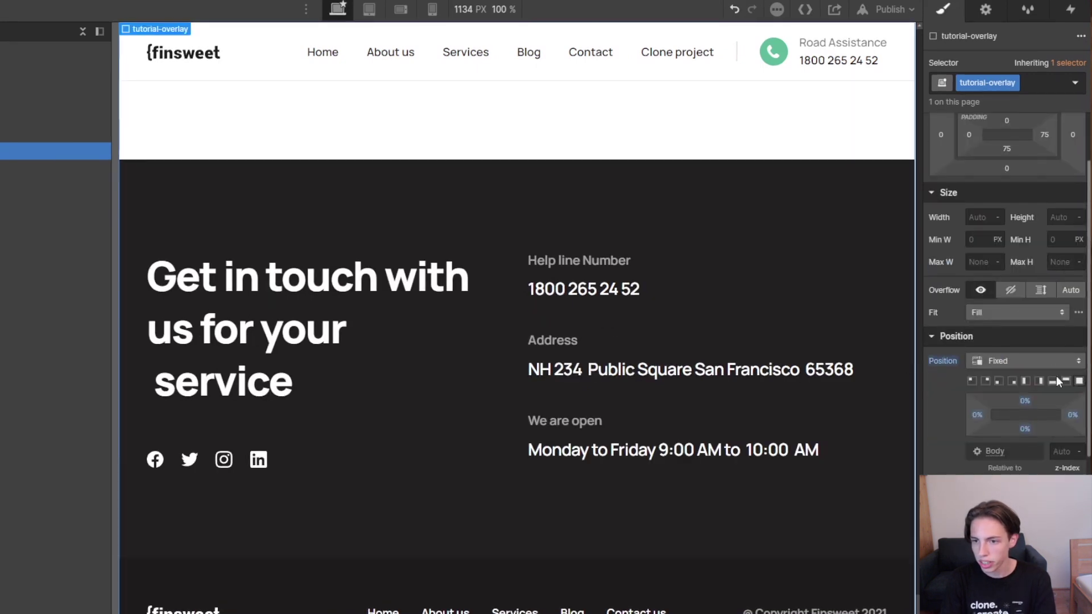
- Give the overlay a Grain.gif background image and lower its opacity to 10%
scroll(1007, 341, "down", 5)
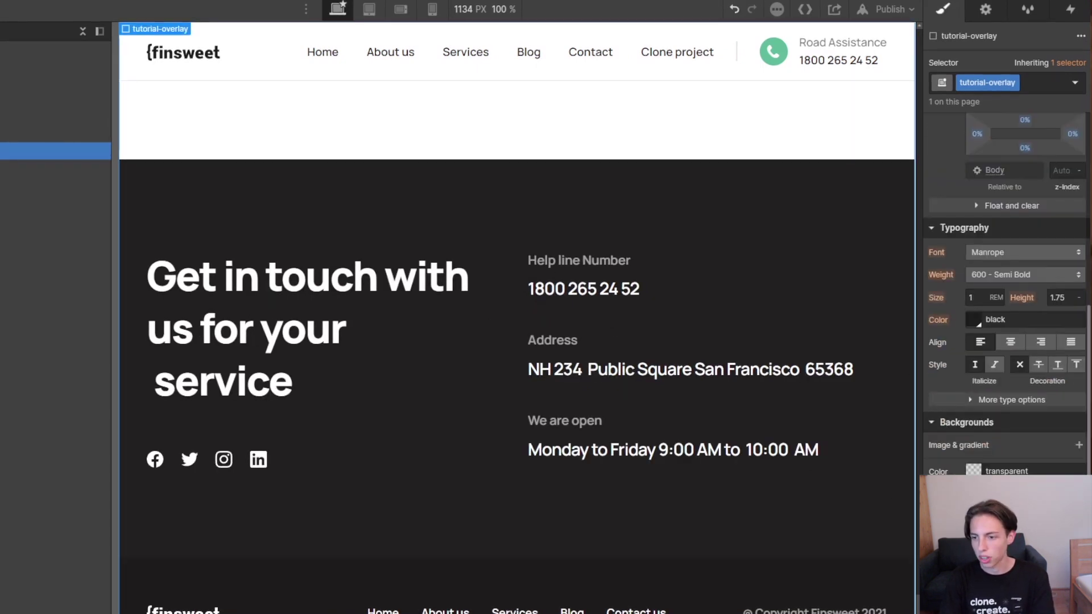
scroll(1007, 341, "down", 3)
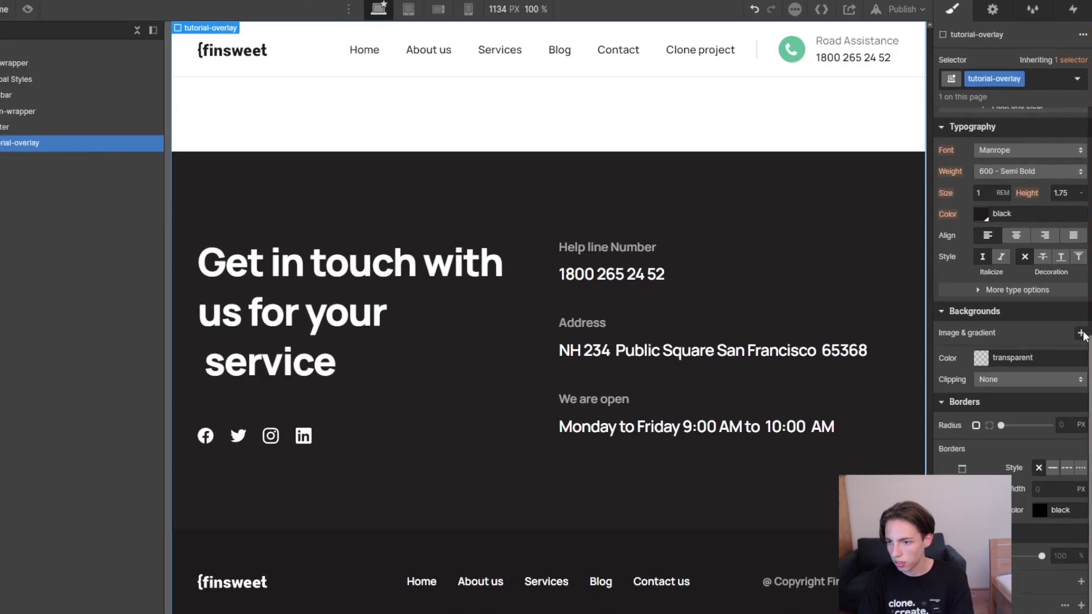
left_click(1081, 334)
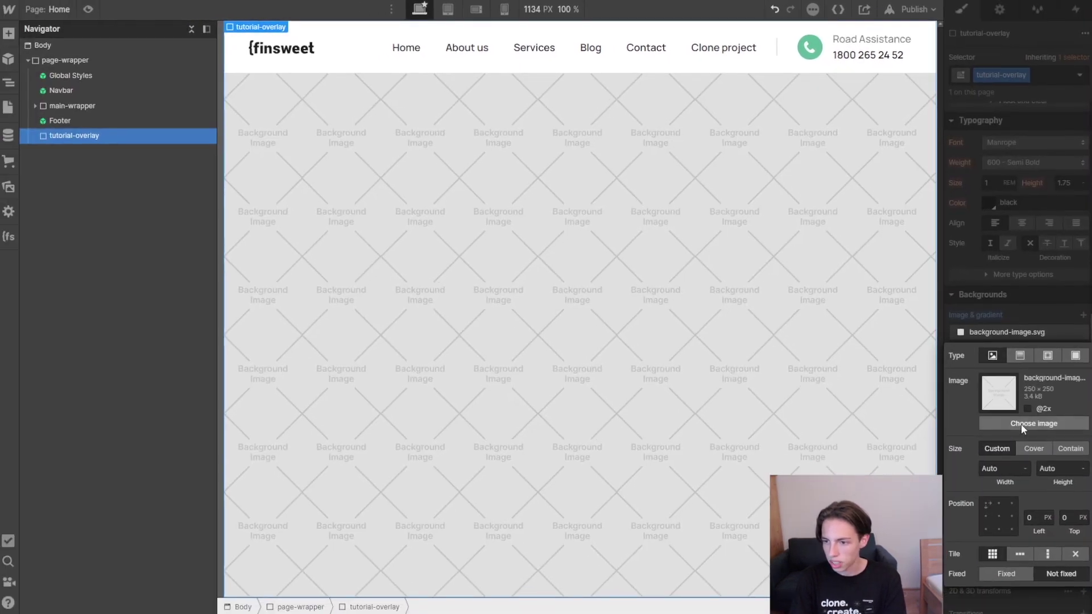
left_click(1013, 448)
left_click(48, 132)
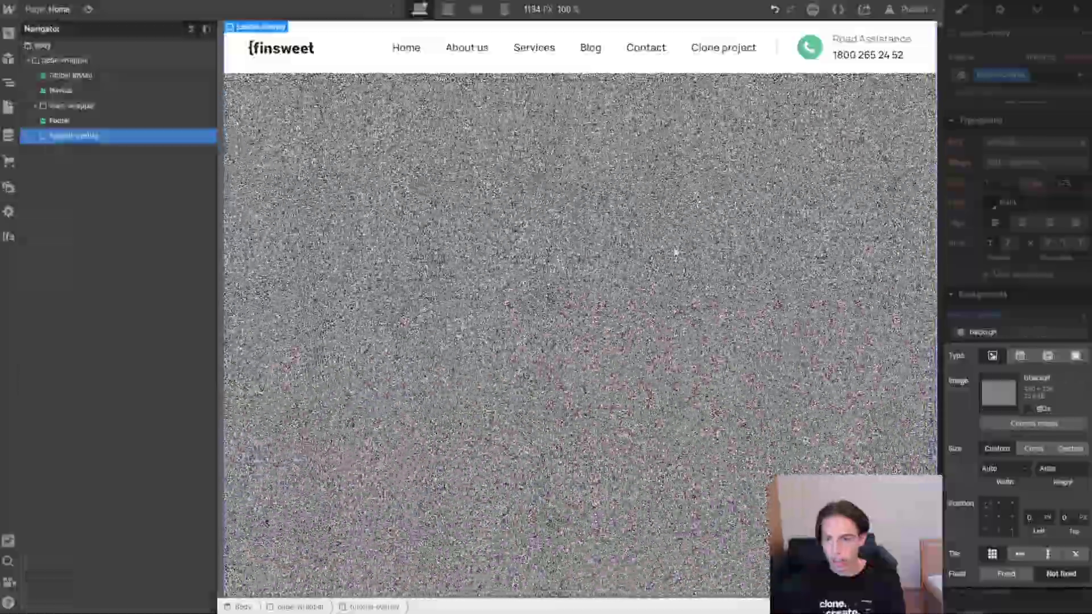
scroll(1008, 295, "down", 2)
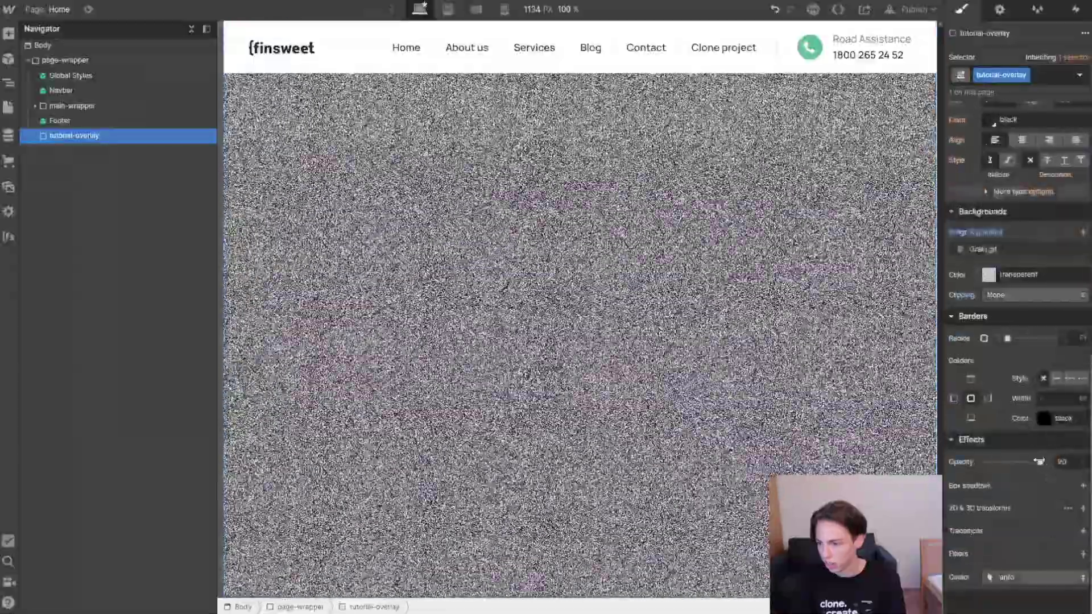
left_click_drag(1039, 461, 988, 463)
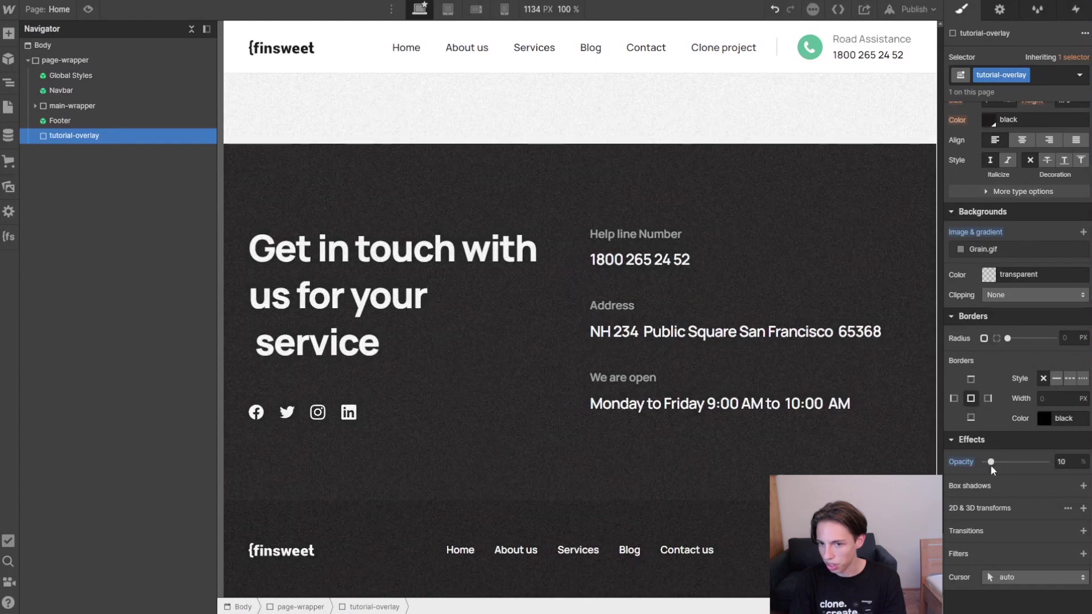
- Set the overlay's z-index to 1000
scroll(597, 393, "up", 10)
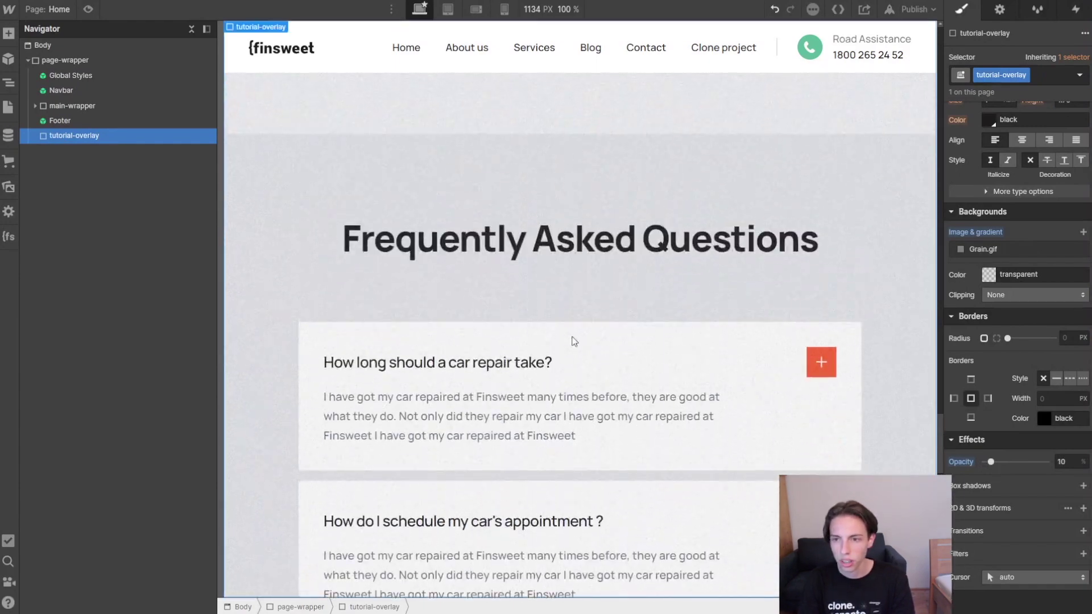
scroll(1048, 353, "up", 5)
left_click(1067, 321)
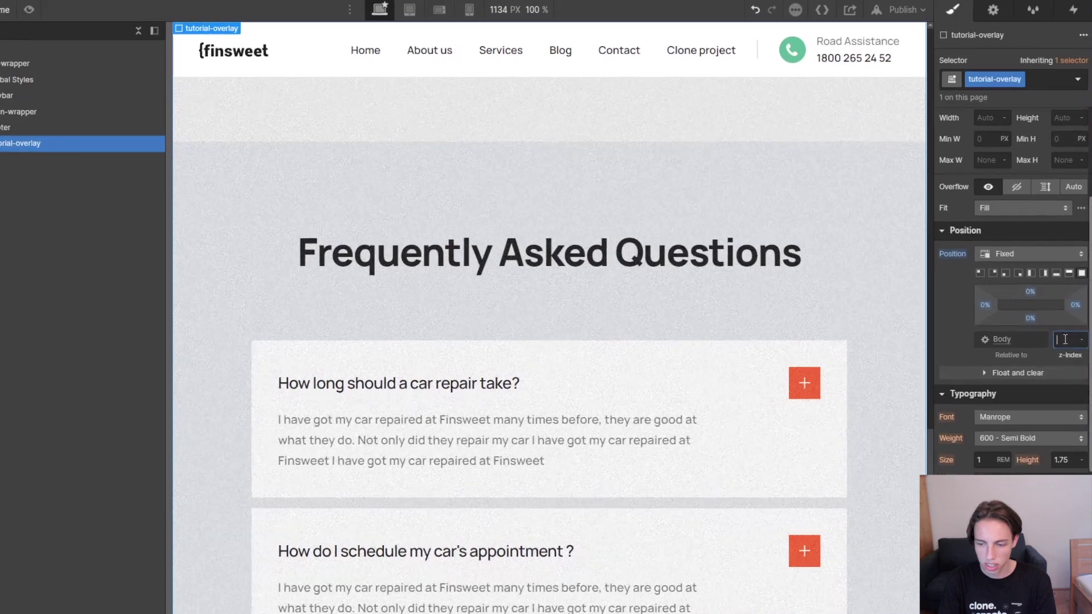
type("1000")
key("Return")
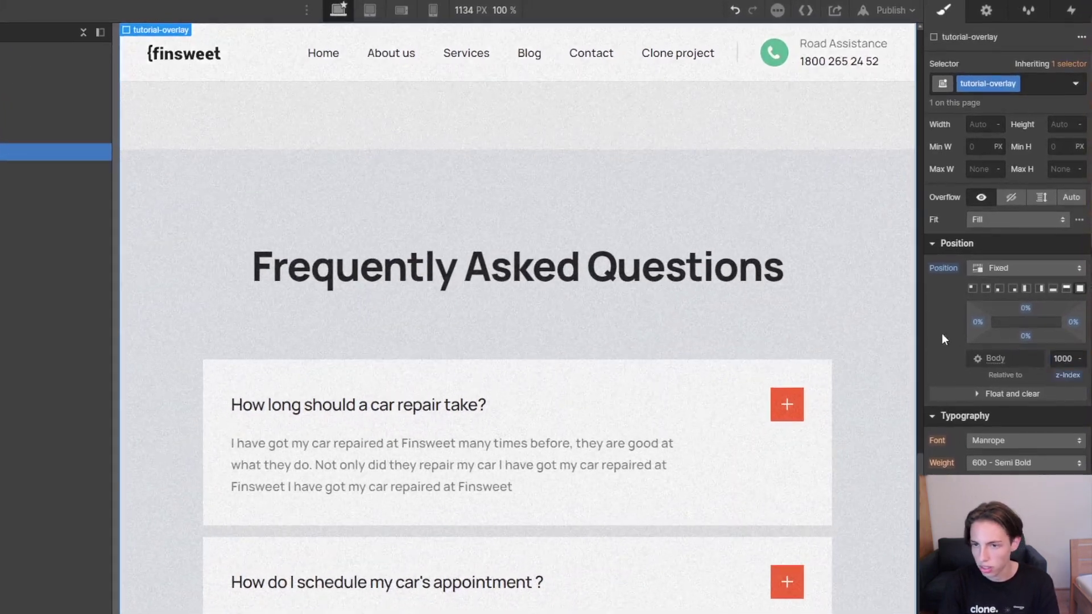
scroll(682, 183, "up", 5)
scroll(338, 207, "up", 15)
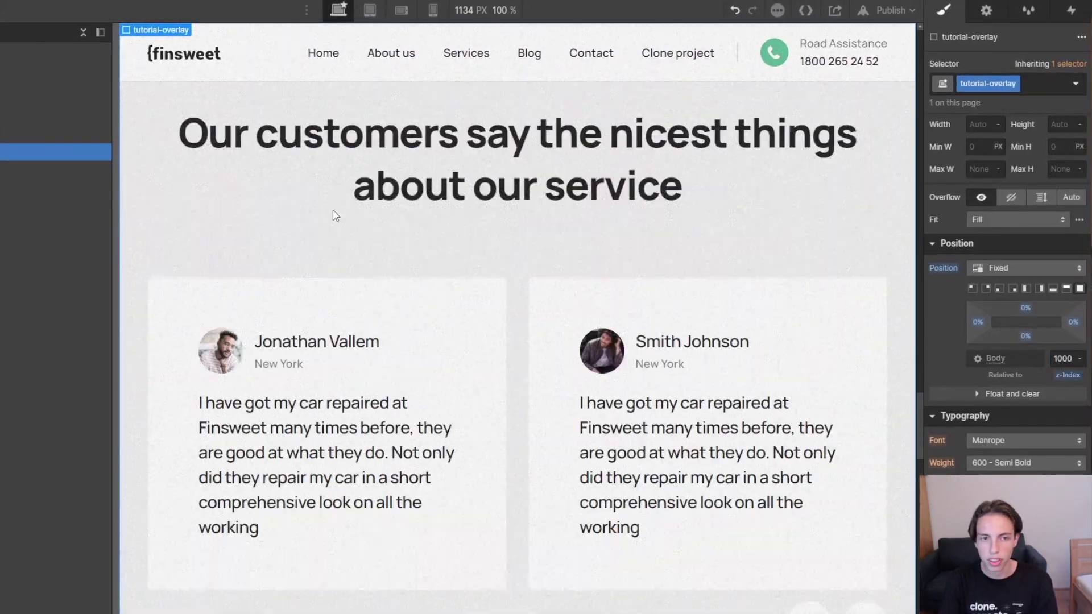
scroll(401, 301, "up", 20)
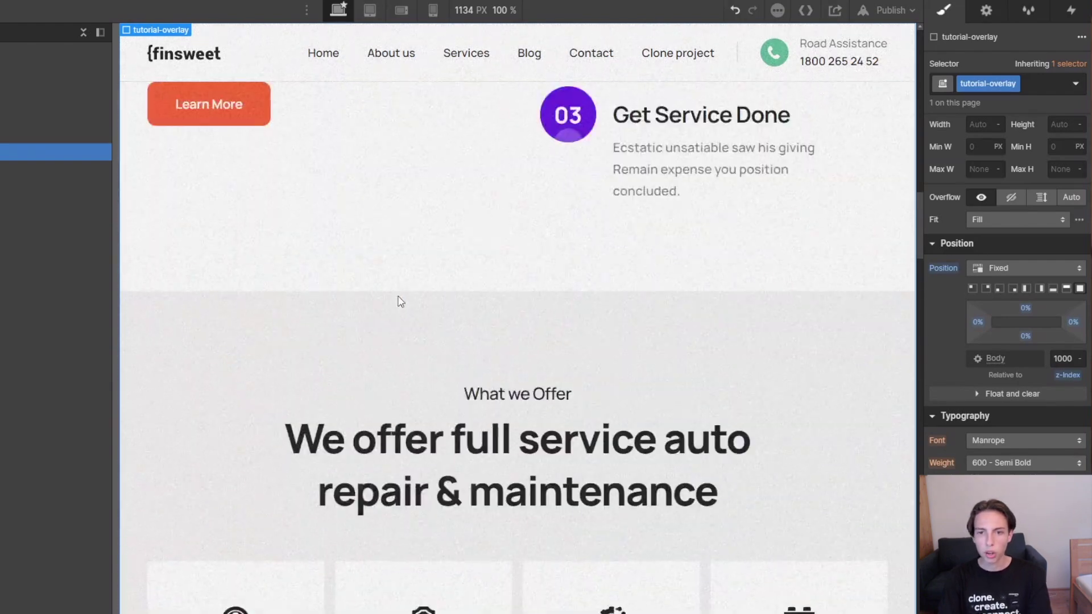
scroll(399, 461, "up", 3)
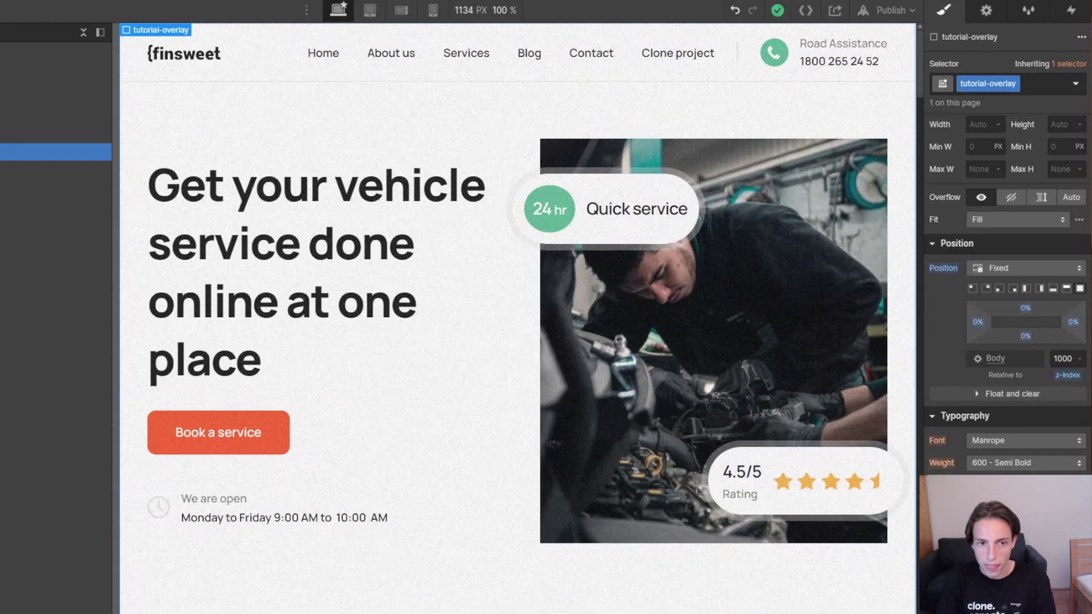
- Add the clickable-off combo class to tutorial-overlay, then preview the grainy page
left_click(1024, 83)
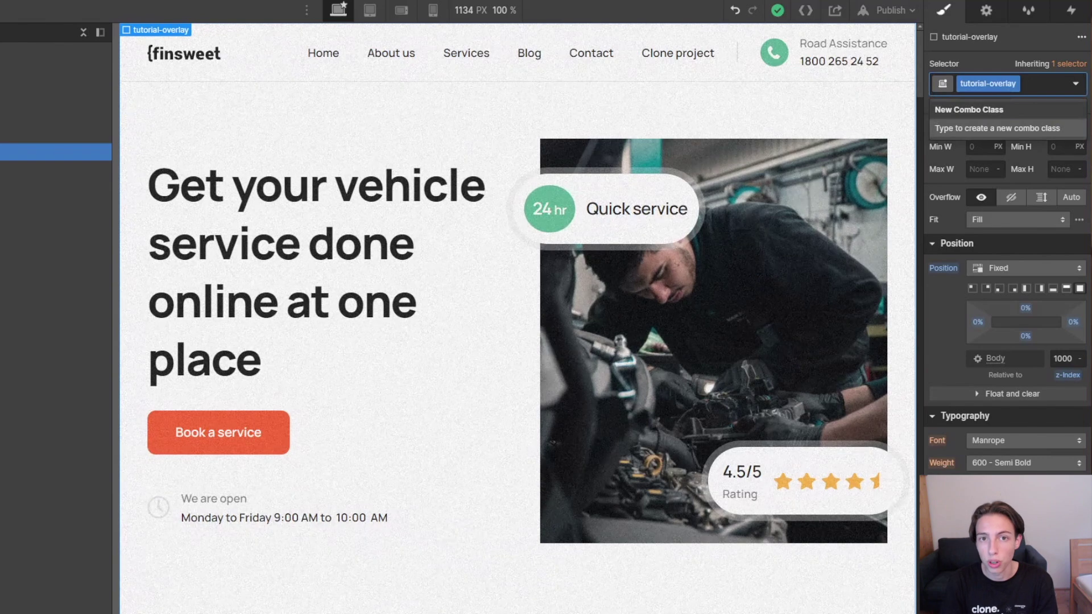
type("click")
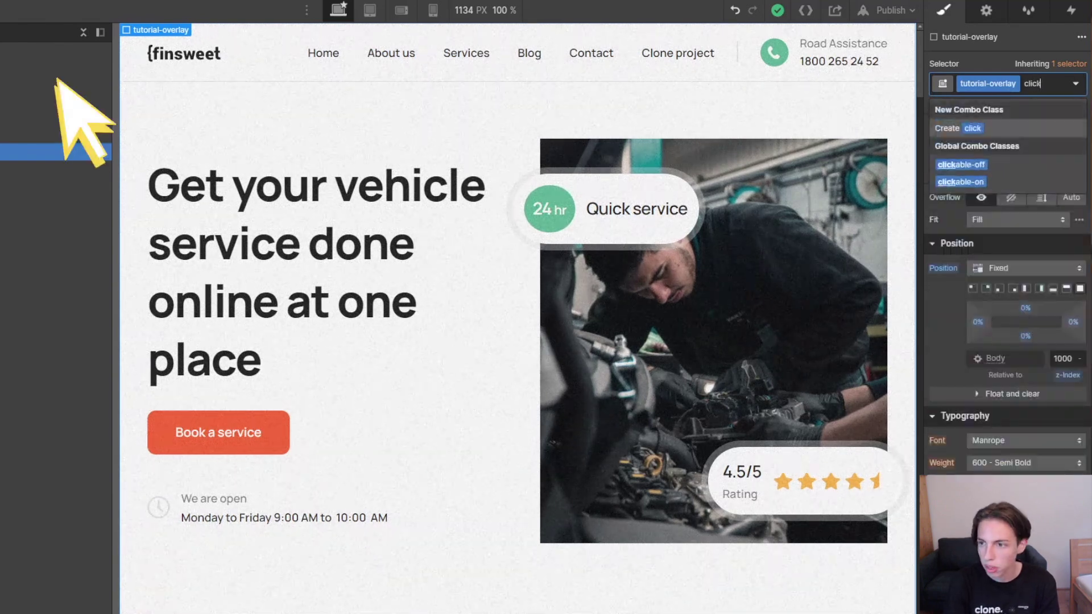
key("Down")
key("Return")
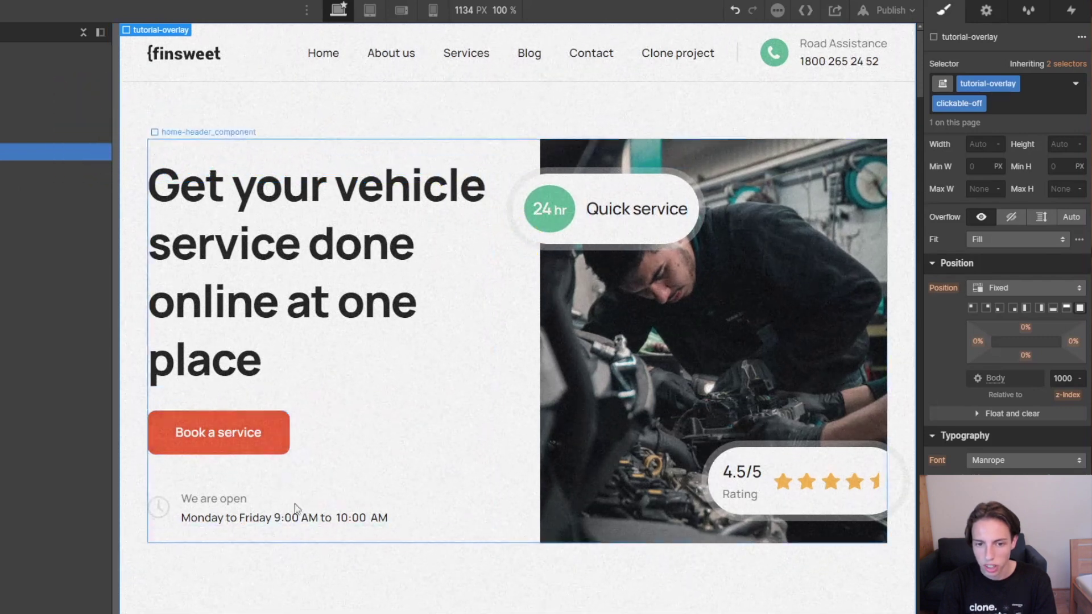
left_click(73, 10)
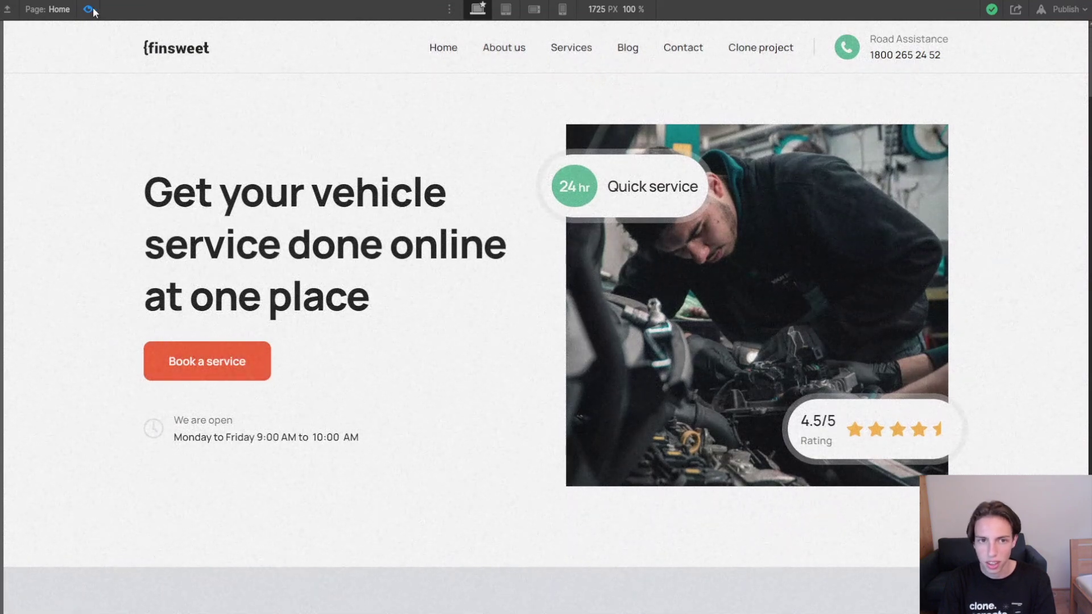
key("Escape")
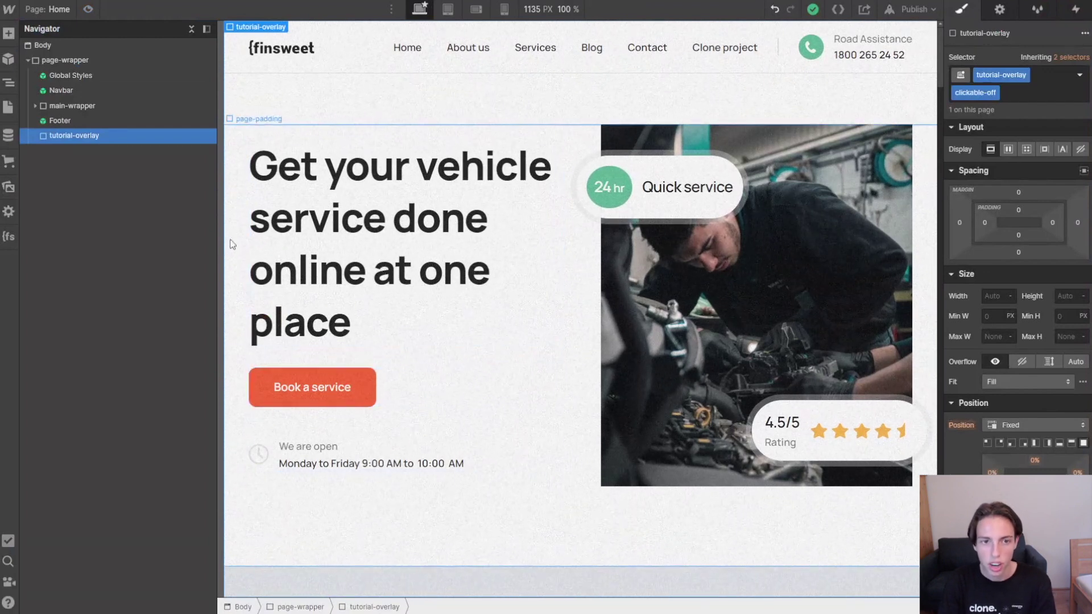
left_click(80, 76)
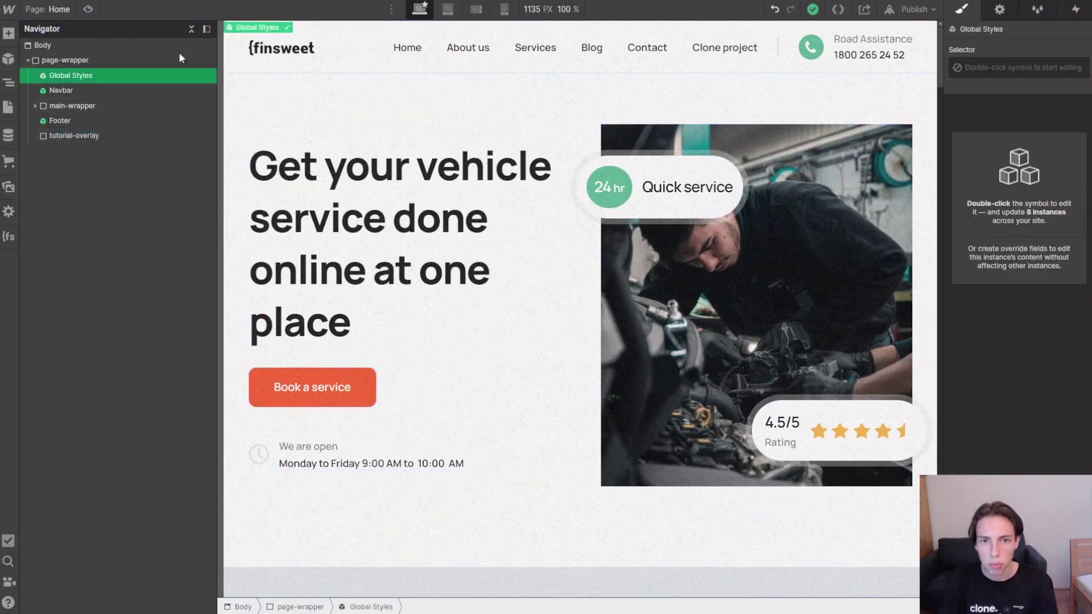
left_click(288, 26)
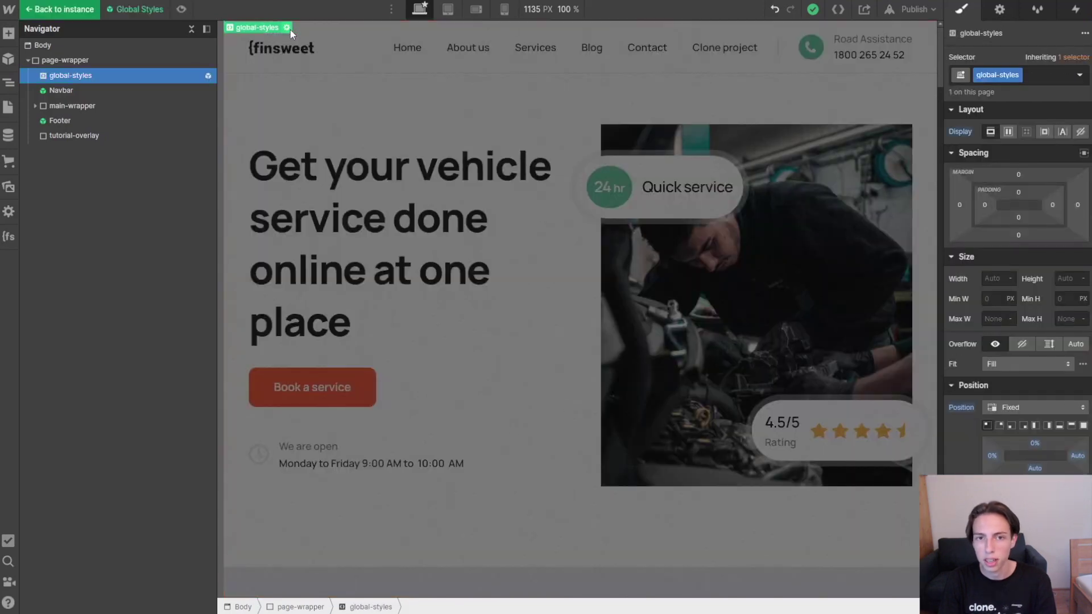
double_click(290, 29)
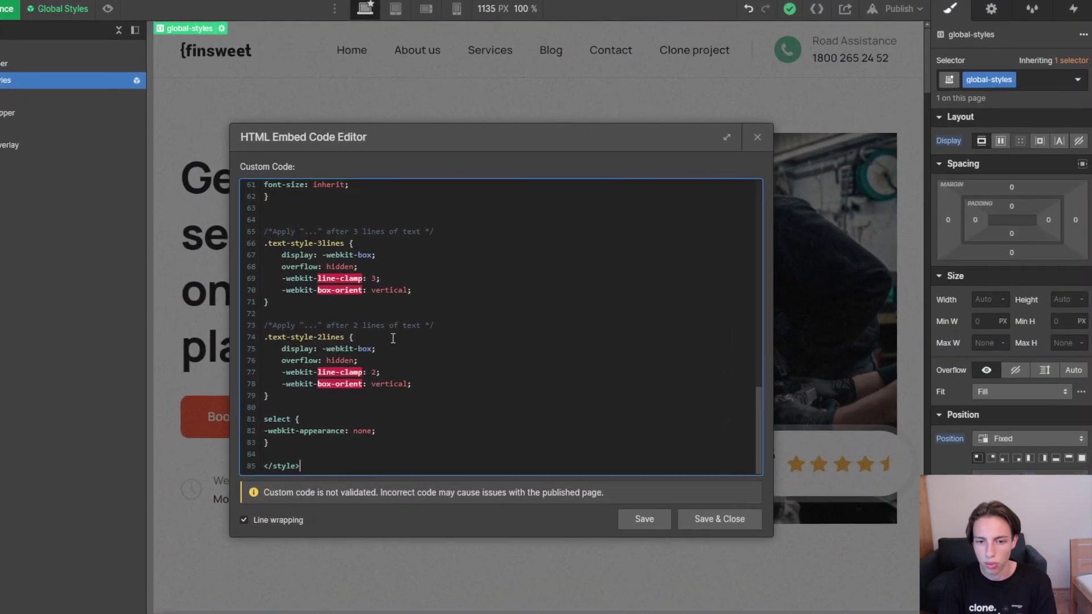
scroll(451, 307, "up", 7)
scroll(382, 347, "up", 5)
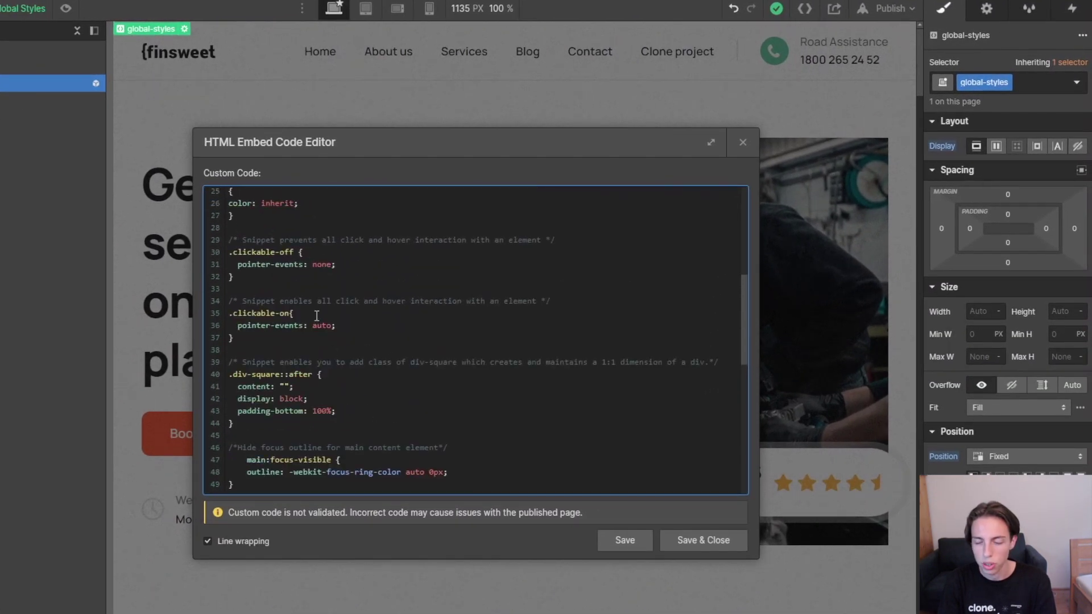
scroll(338, 286, "up", 3)
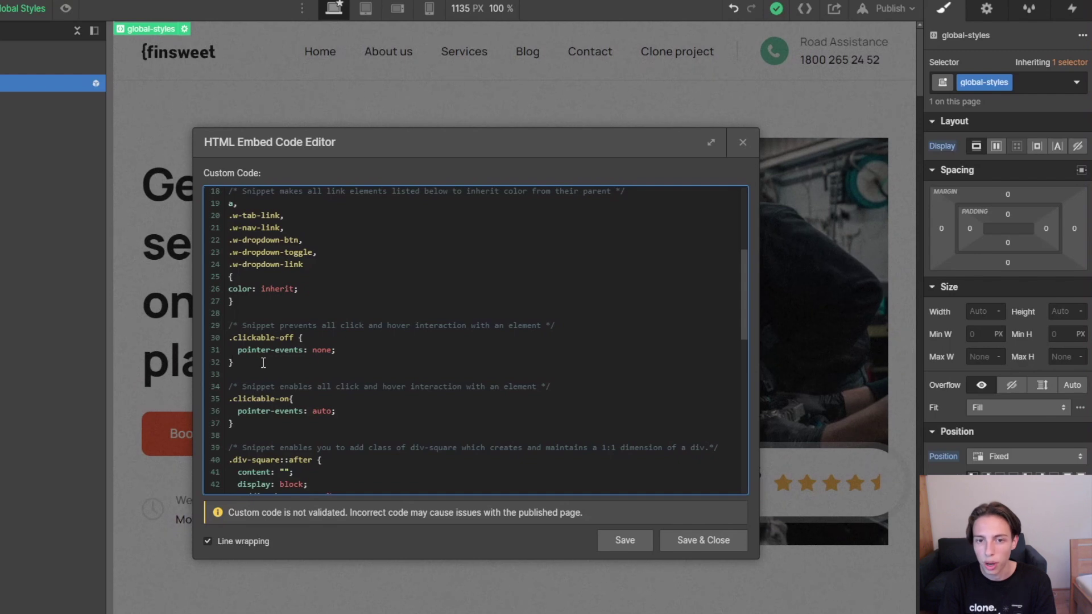
left_click(722, 539)
left_click(23, 151)
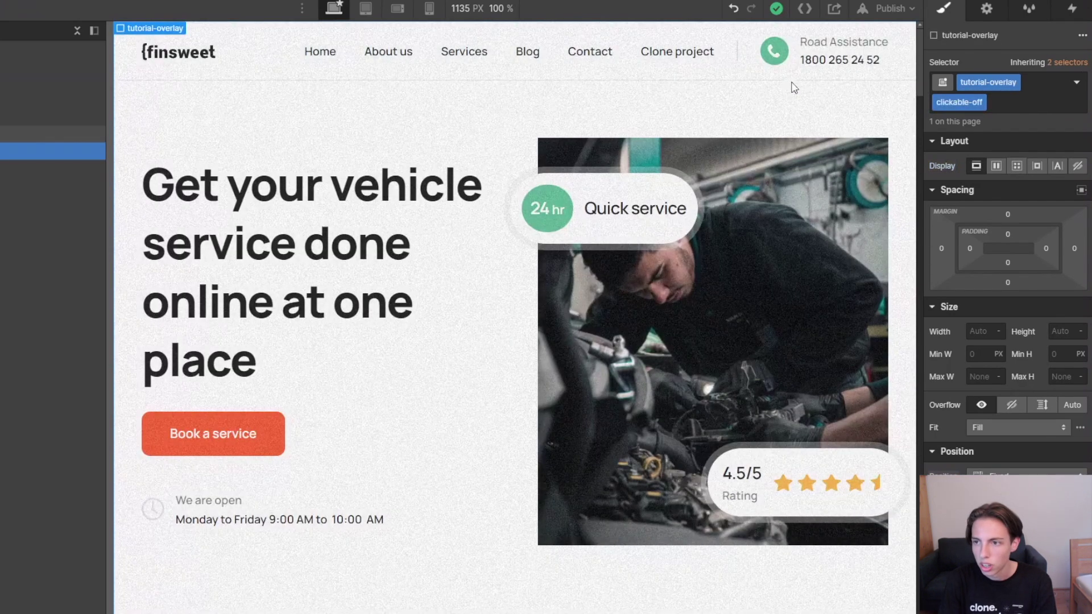